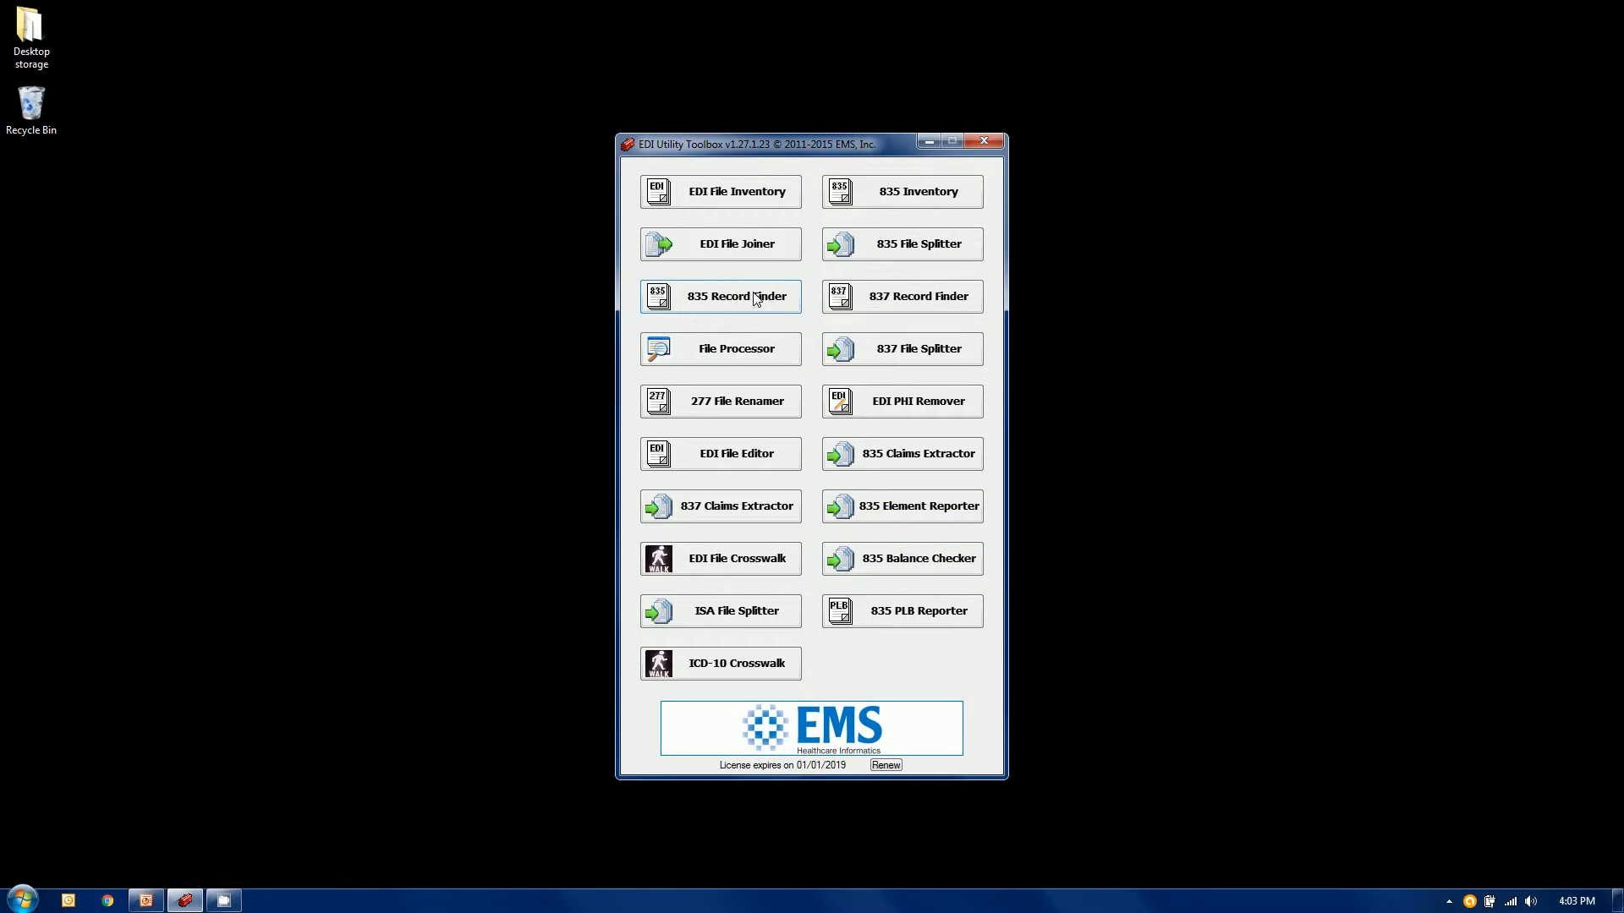
Launch the 835 Record Finder and browse to C:\EDI Lookup\ as its 835 file folder
left_click(688, 308)
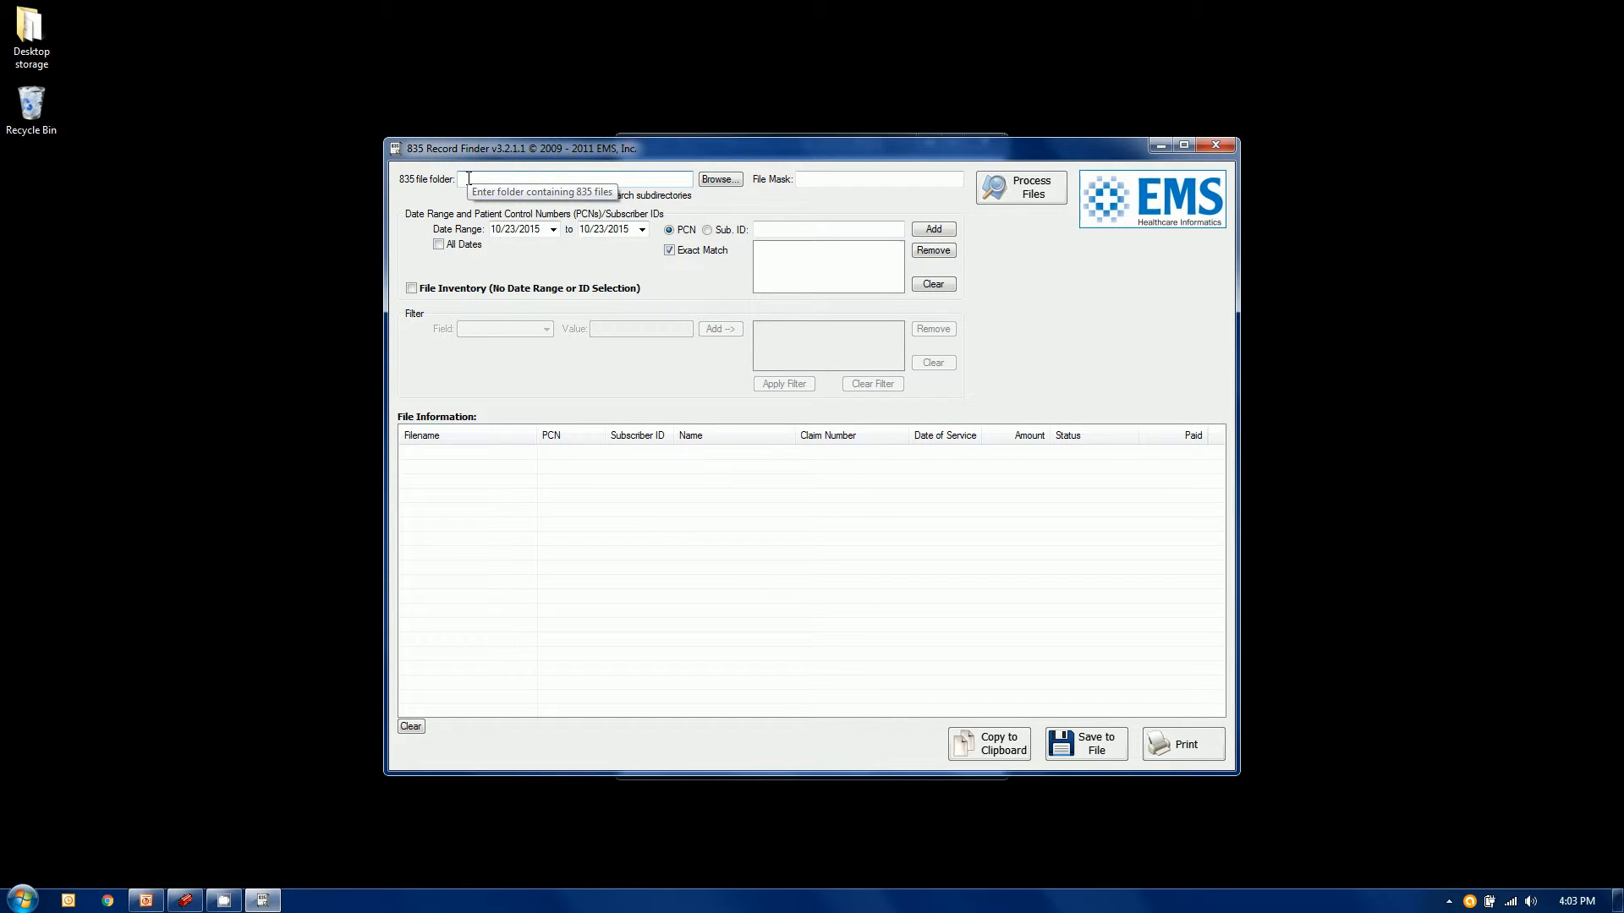
left_click(721, 178)
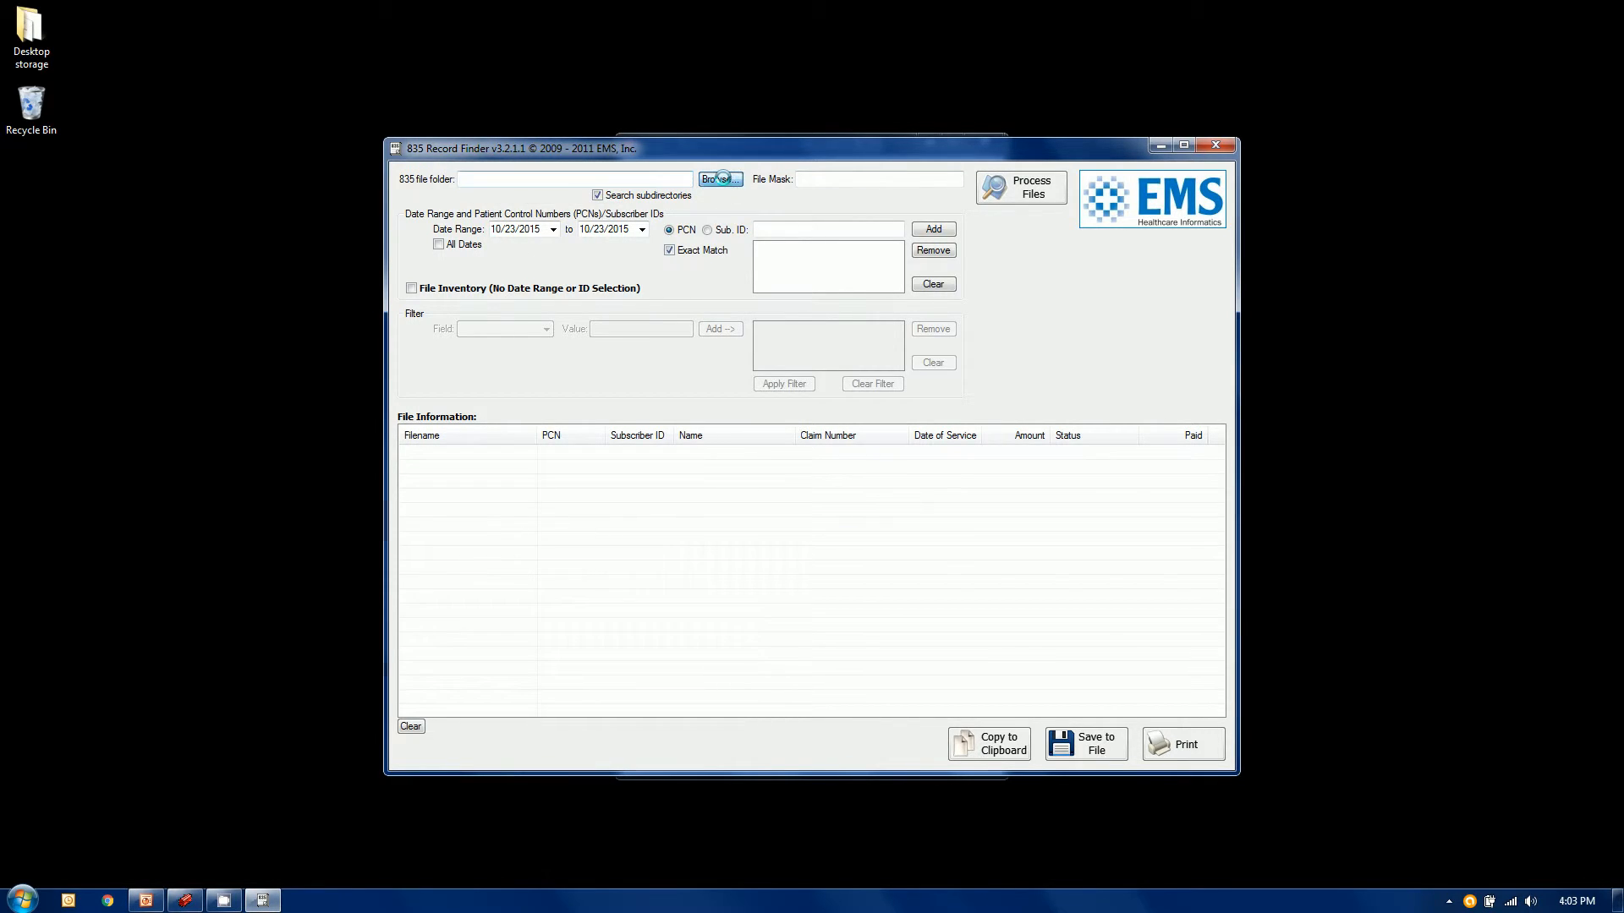
double_click(725, 452)
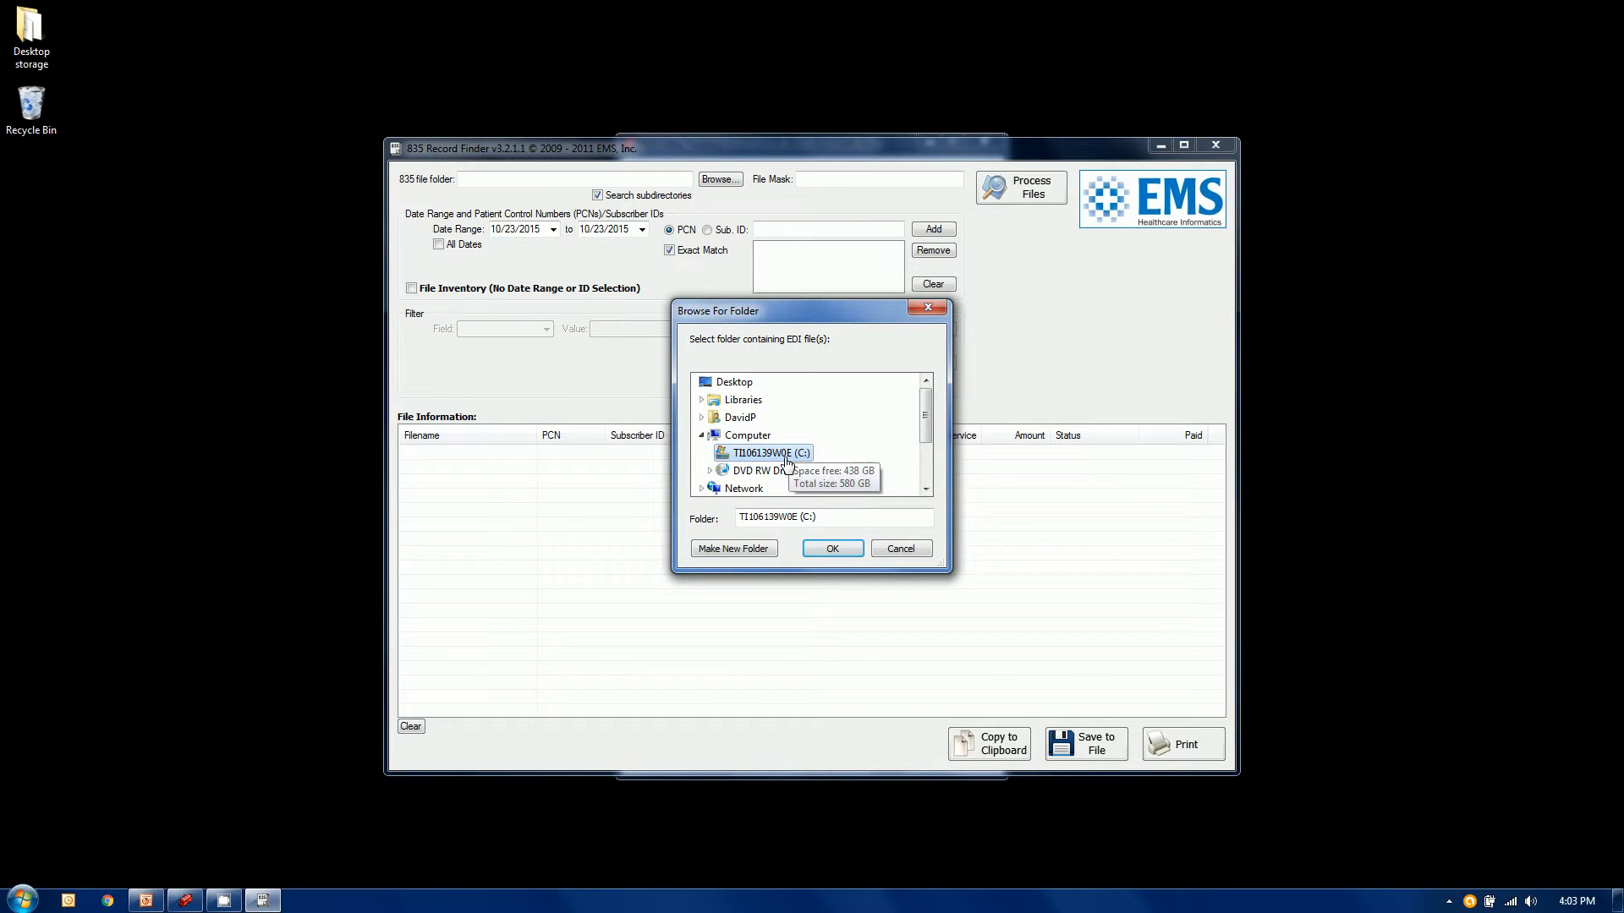
left_click(928, 493)
left_click(927, 492)
left_click(928, 492)
left_click(928, 491)
left_click(928, 491)
double_click(928, 491)
double_click(928, 491)
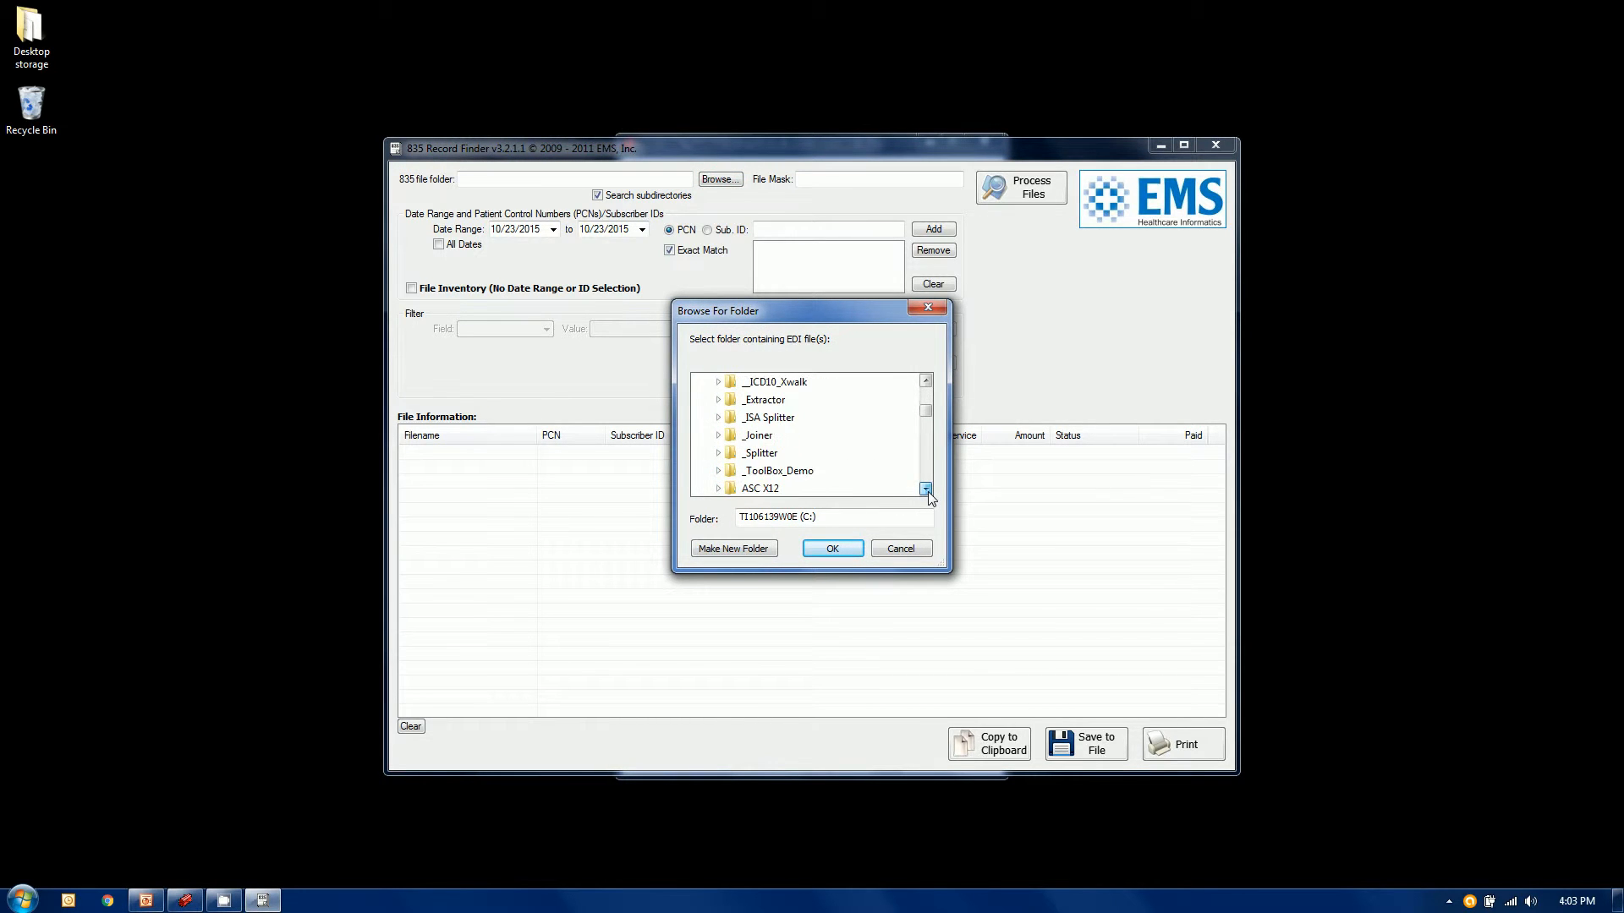
left_click(928, 492)
double_click(927, 490)
left_click(927, 491)
double_click(927, 490)
left_click(927, 490)
double_click(926, 491)
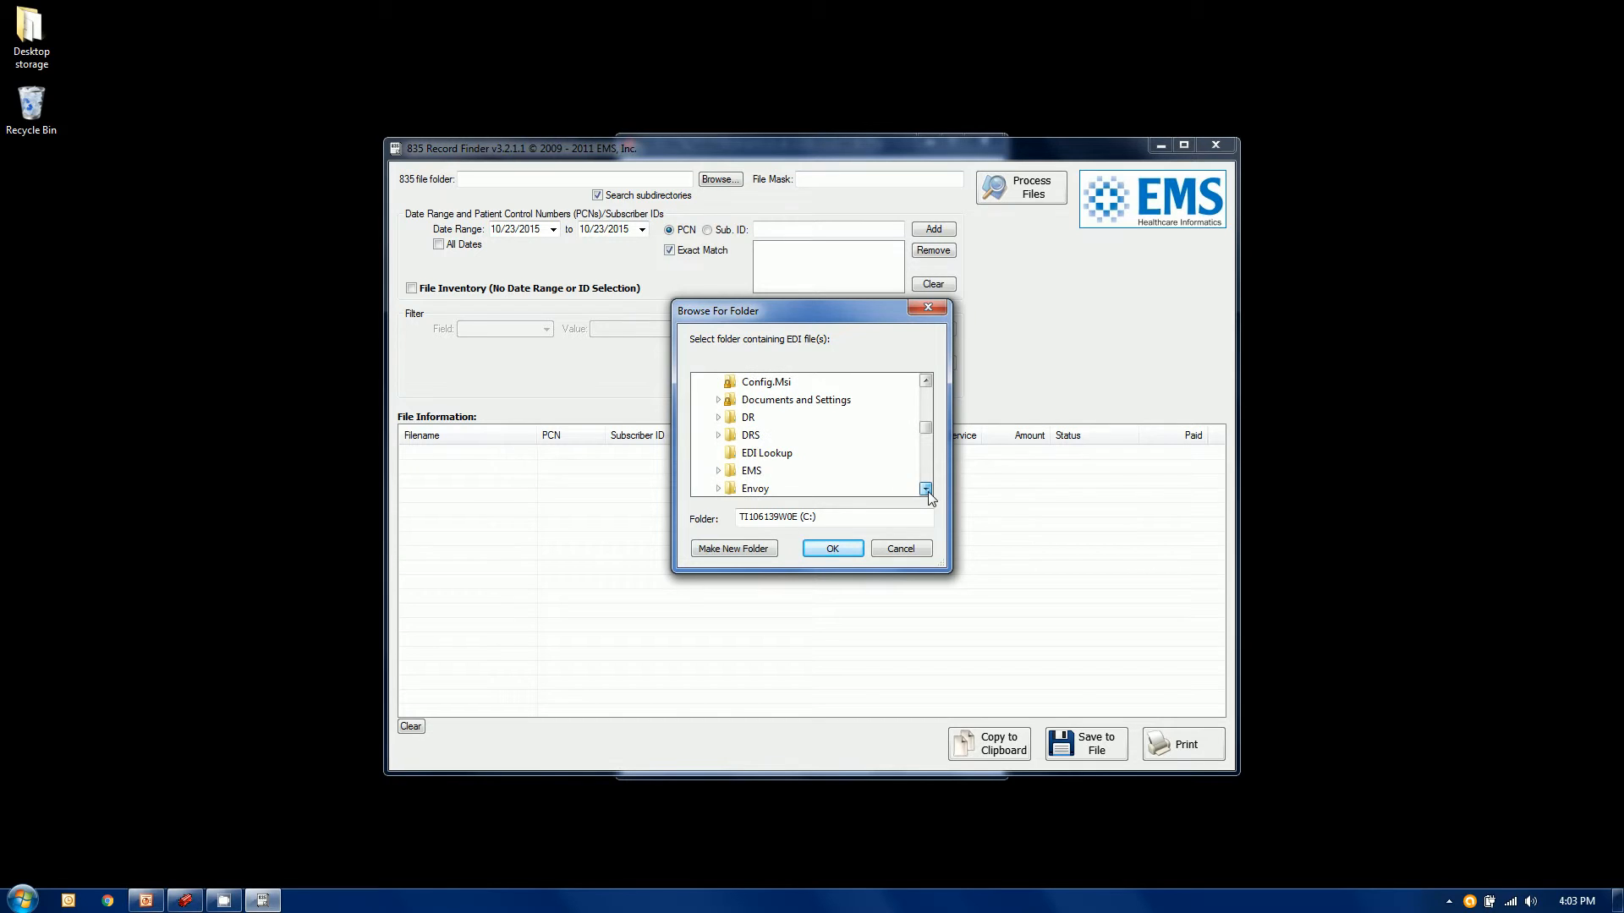
left_click(763, 454)
left_click(830, 549)
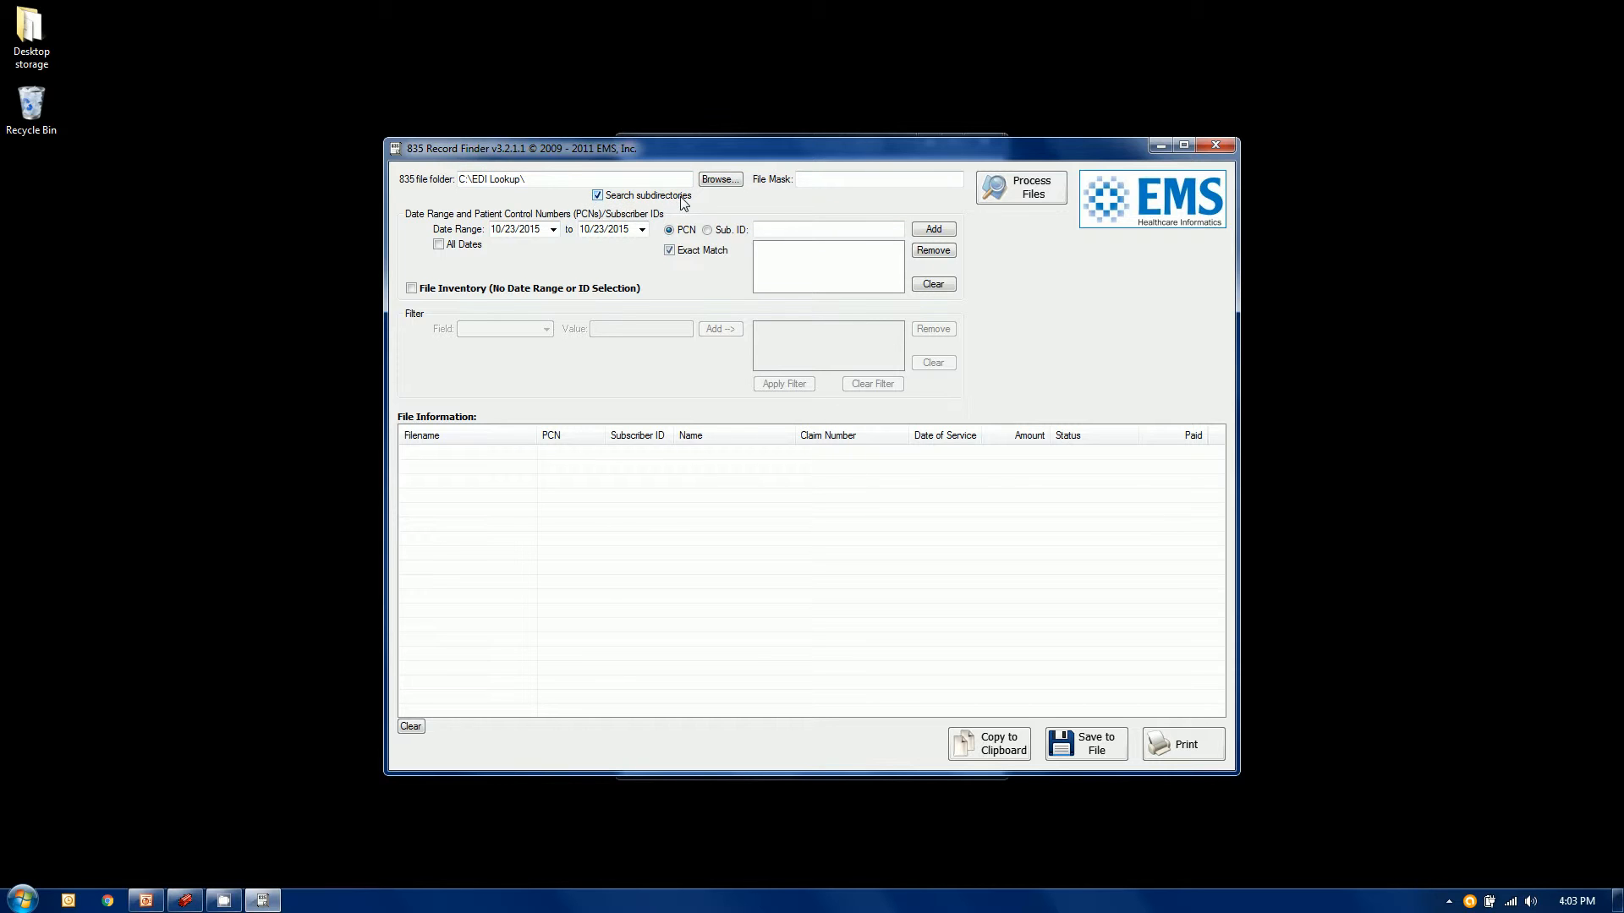
Turn off Search subdirectories and tick All Dates so every date is searched
left_click(598, 195)
left_click(875, 174)
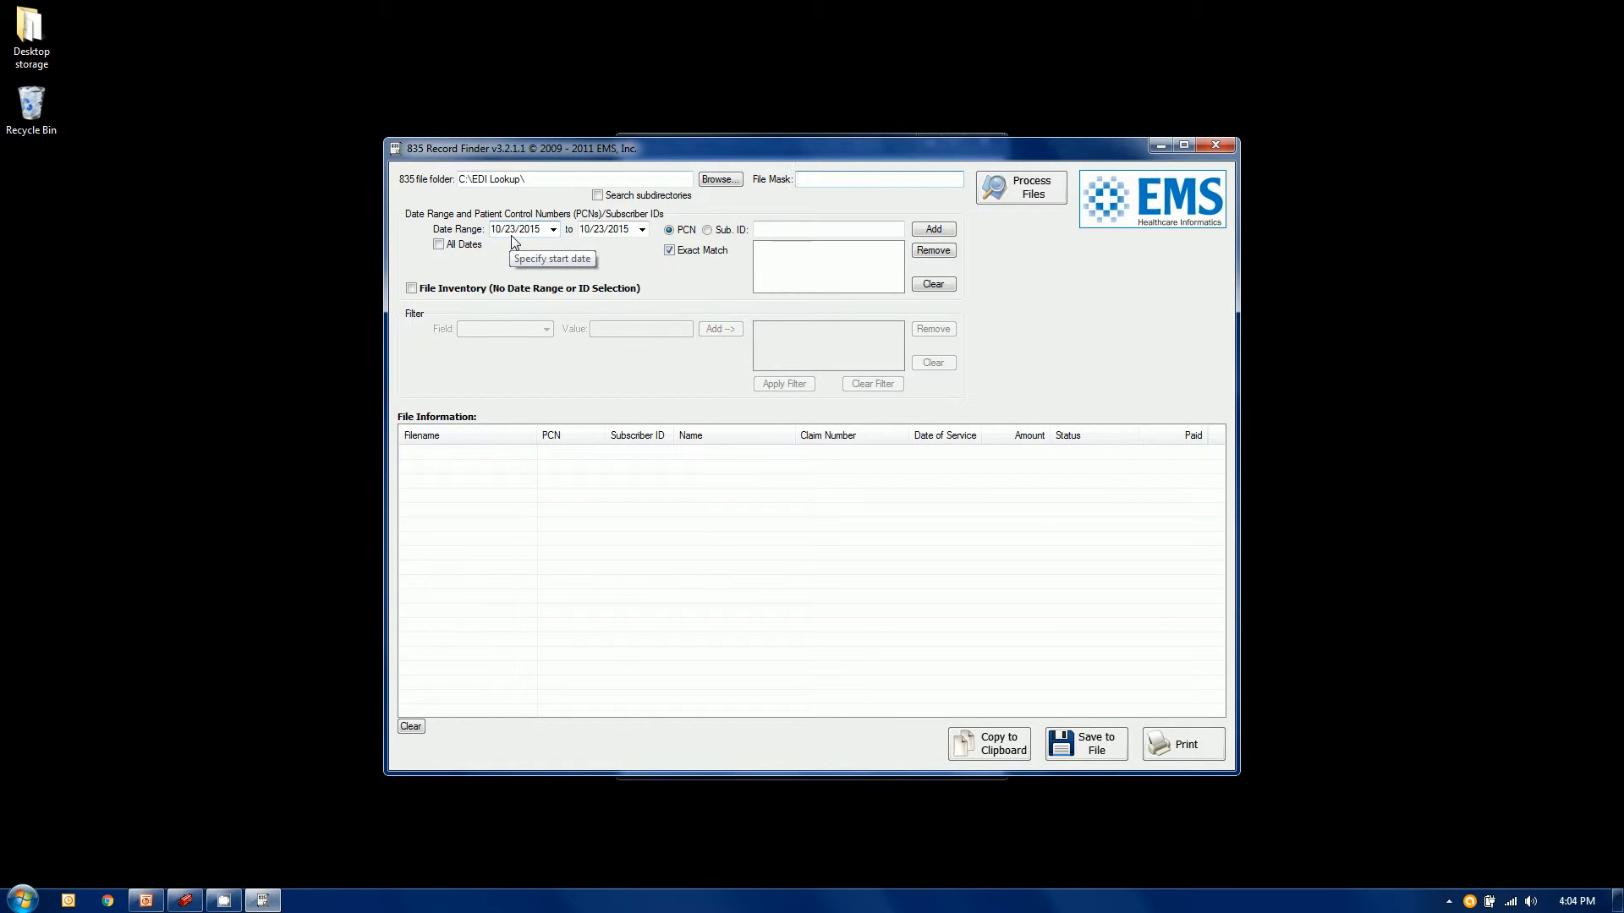
left_click(439, 246)
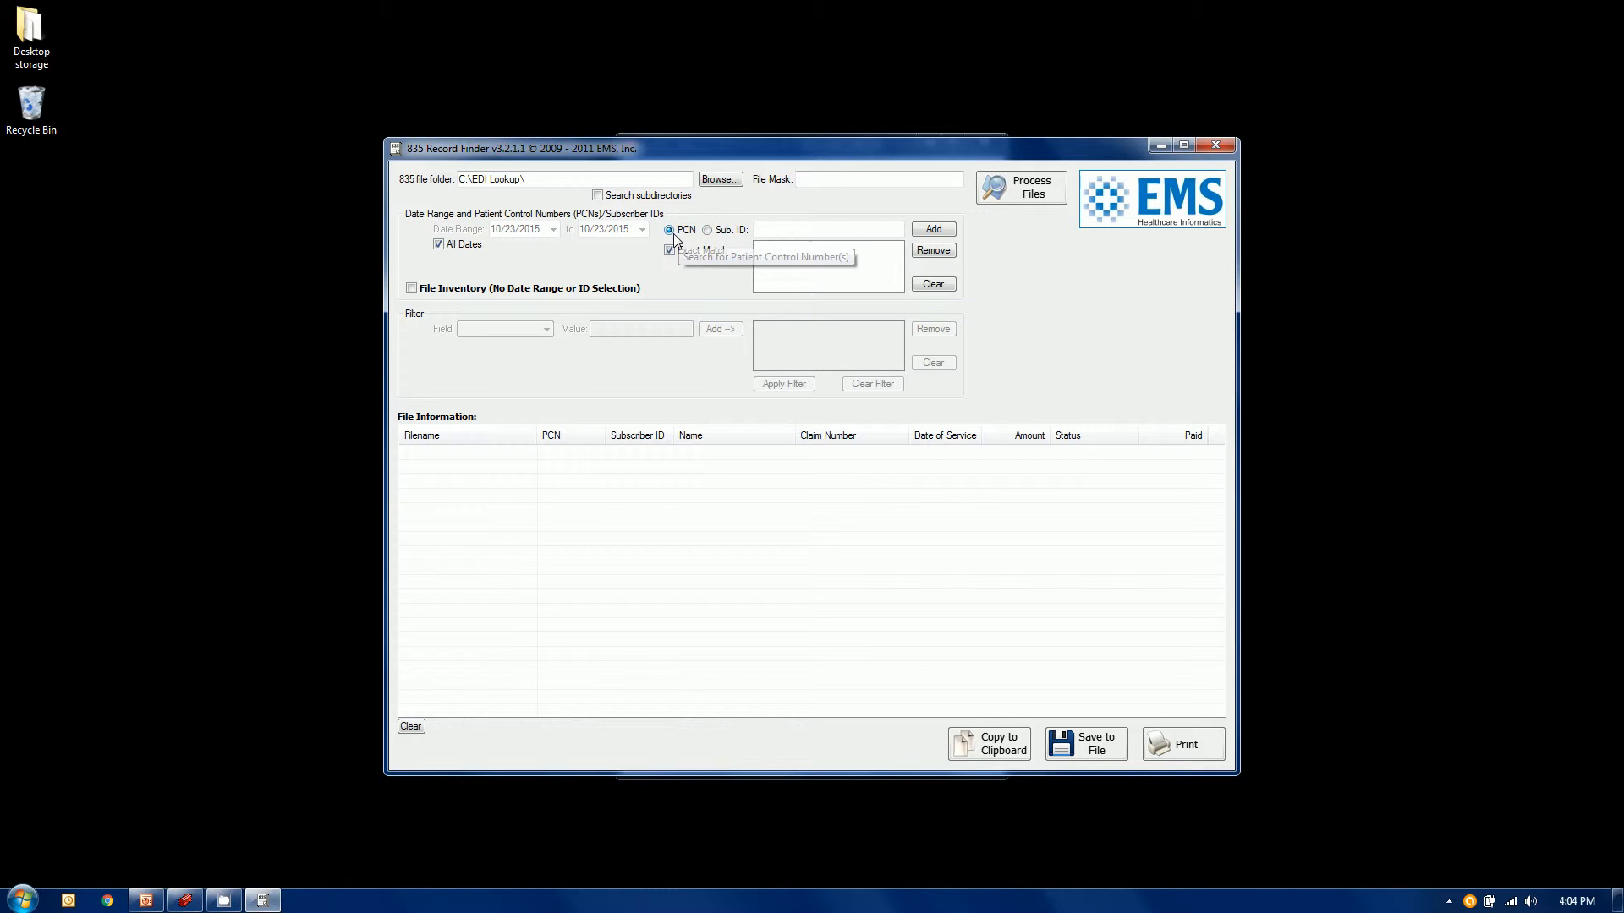
Add the subscriber's full ID as a Sub. ID search with Exact Match on, then process the 835 files
left_click(715, 233)
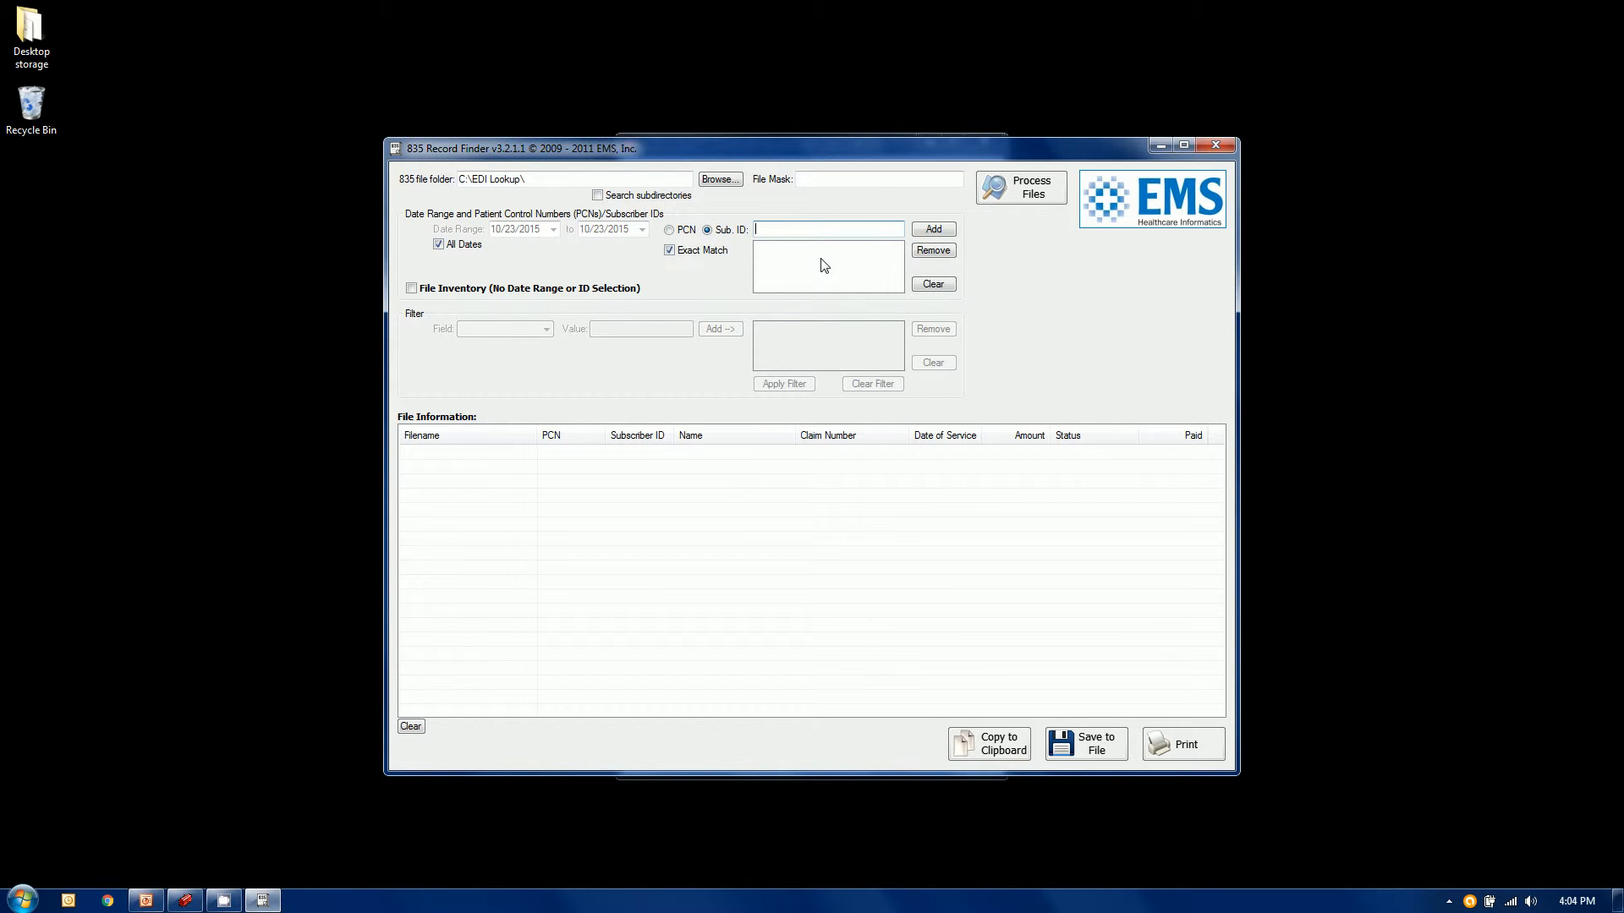
left_click(950, 235)
left_click(672, 253)
left_click(670, 252)
left_click(1024, 201)
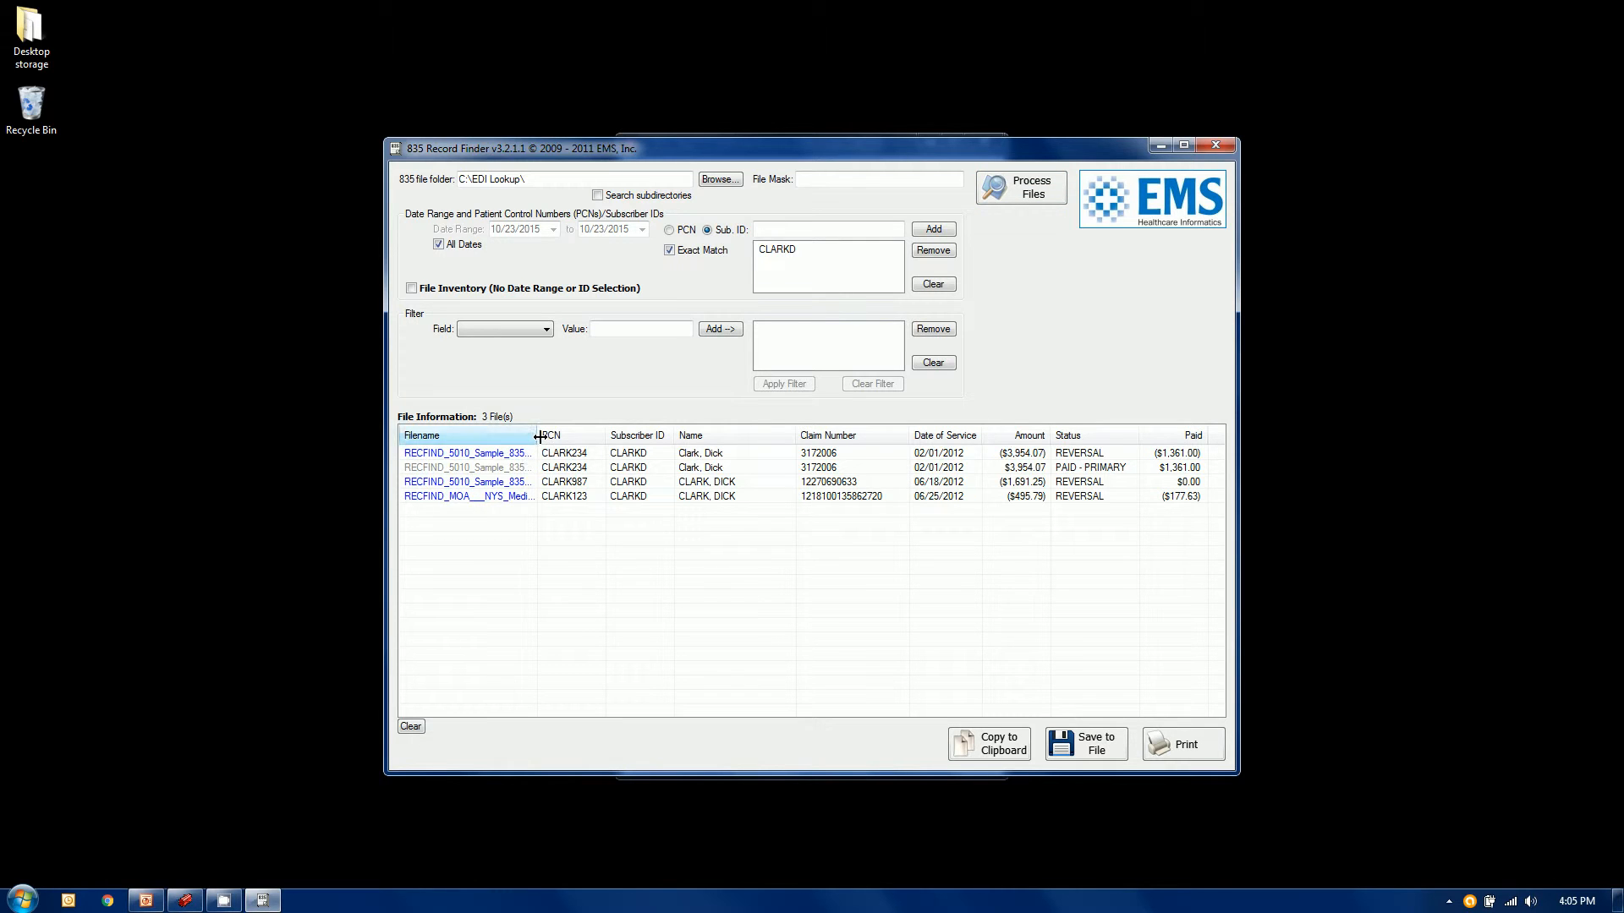
Widen the Filename column, scroll through all result columns, and open the first matching file
left_click_drag(537, 437, 573, 439)
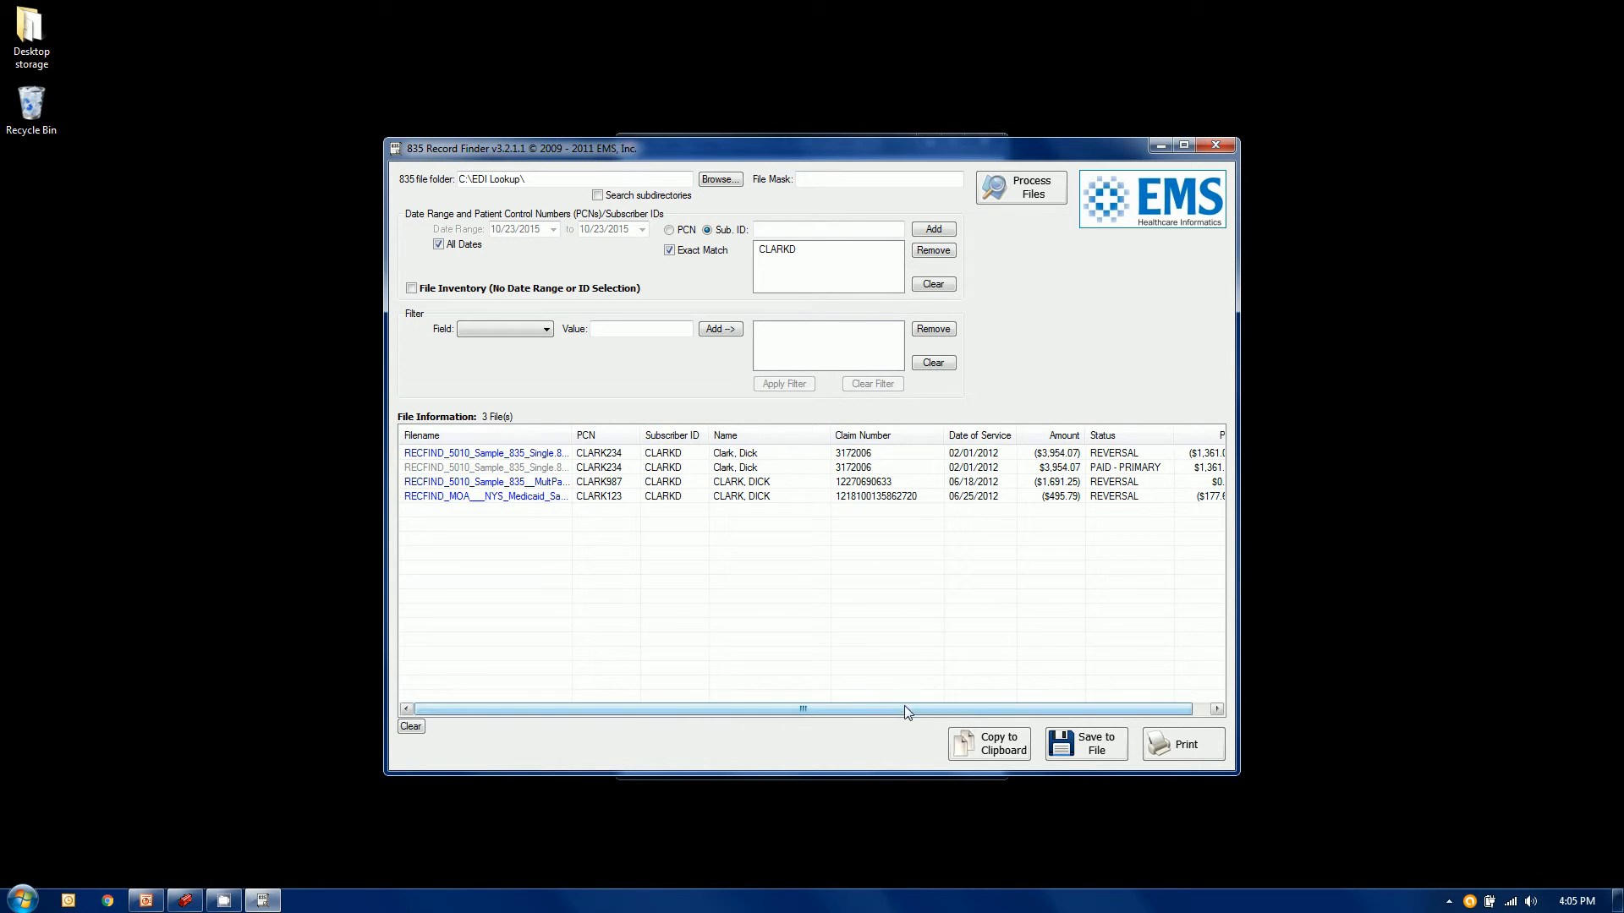
left_click_drag(573, 435, 643, 430)
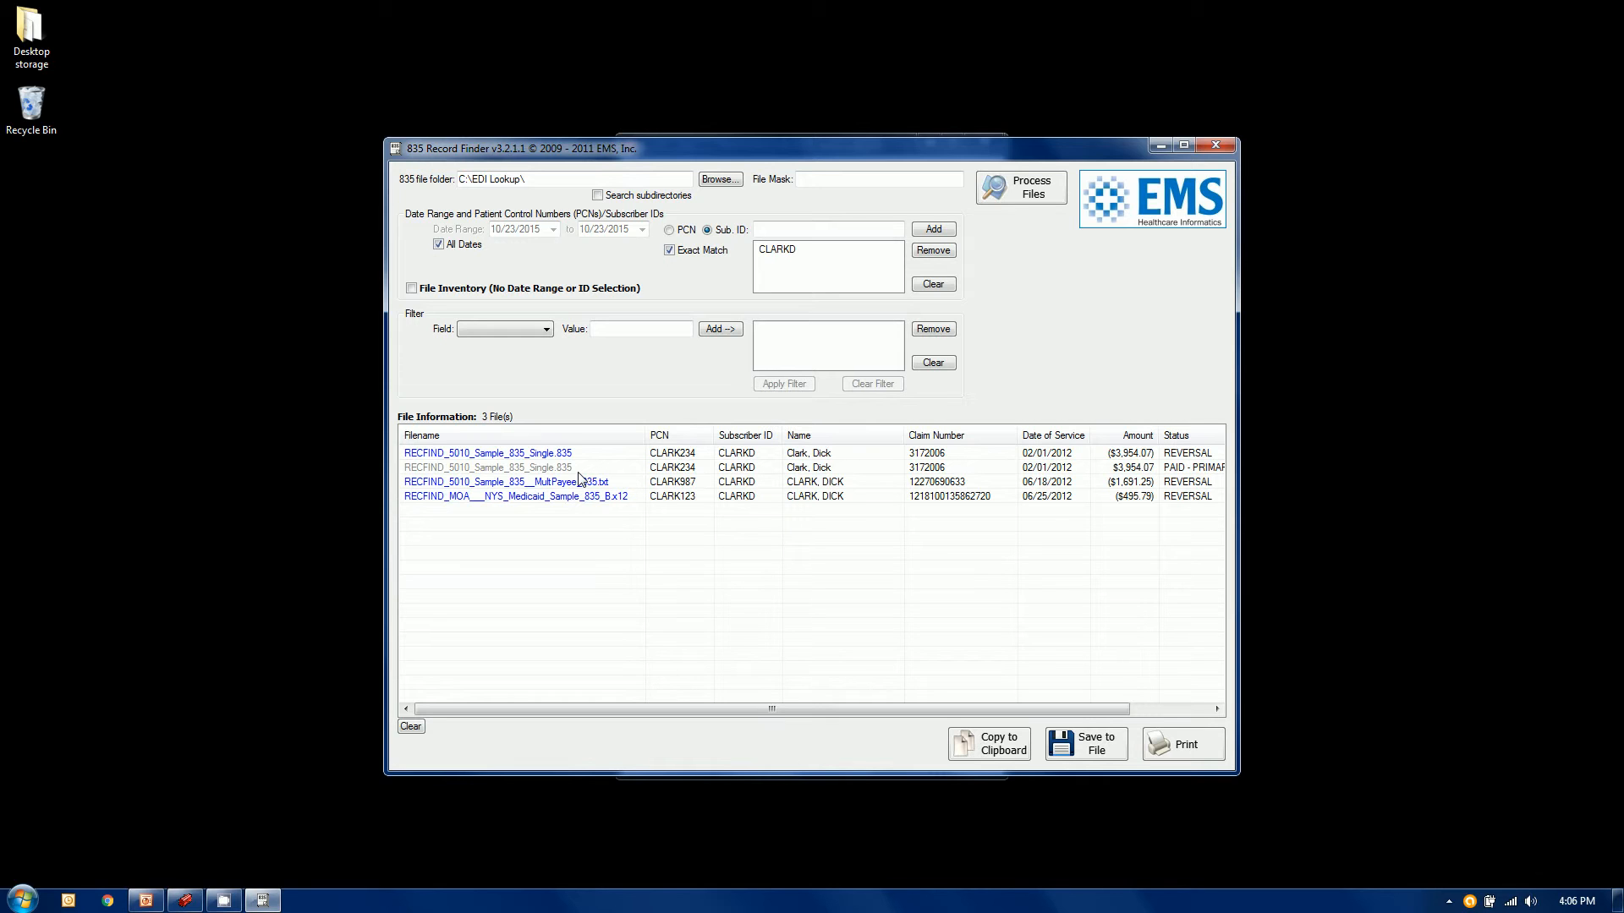
left_click_drag(829, 707, 925, 714)
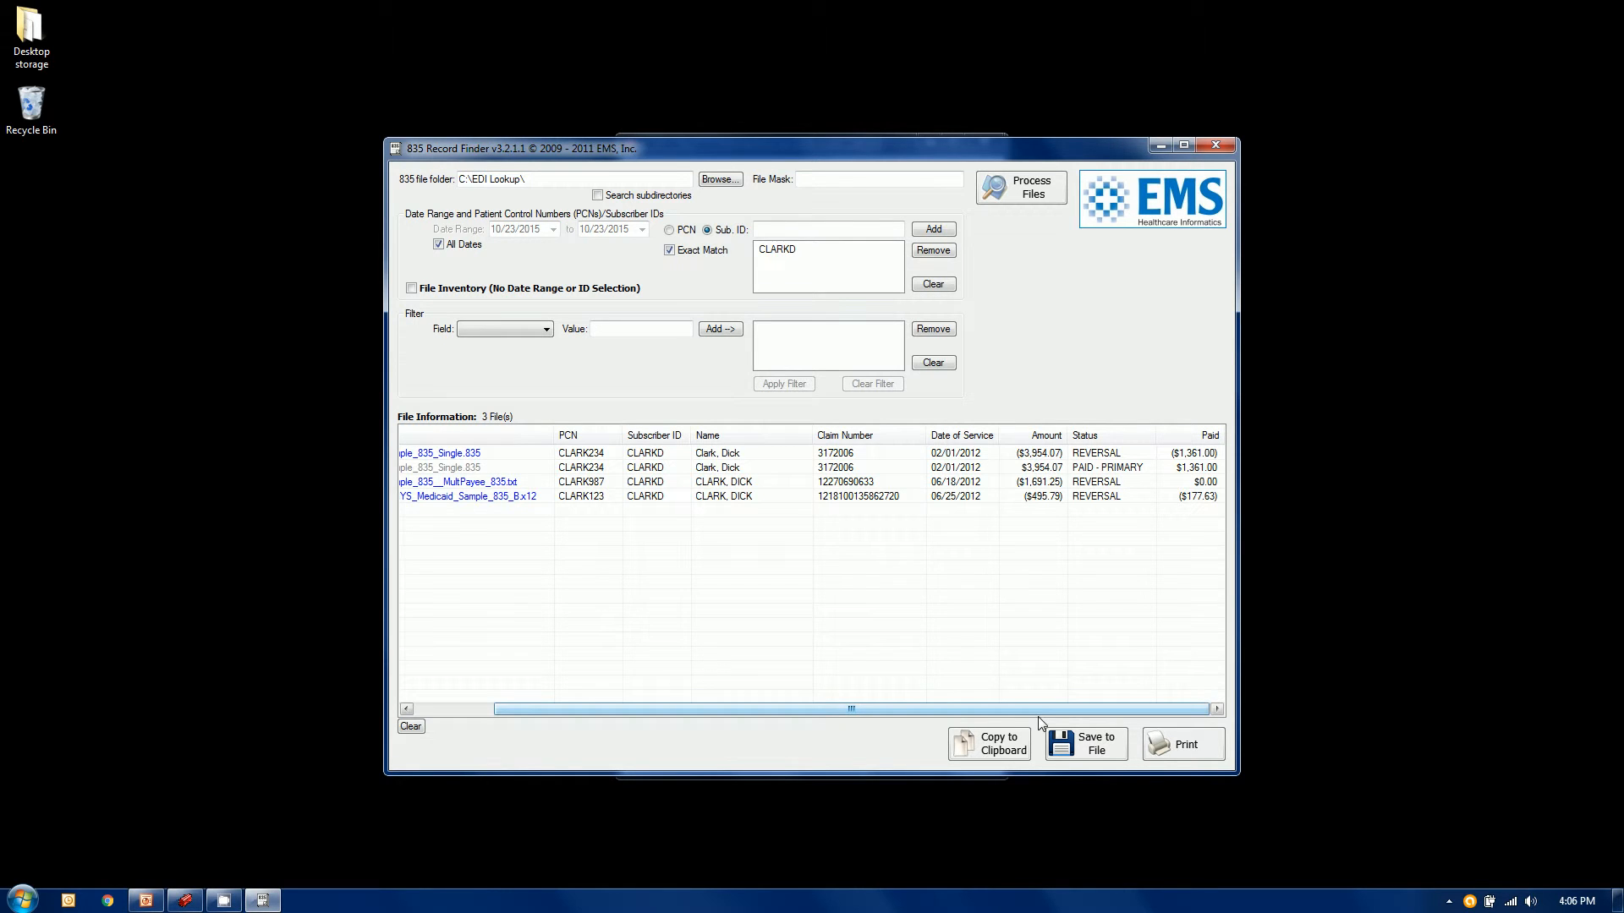
left_click_drag(1037, 707, 945, 708)
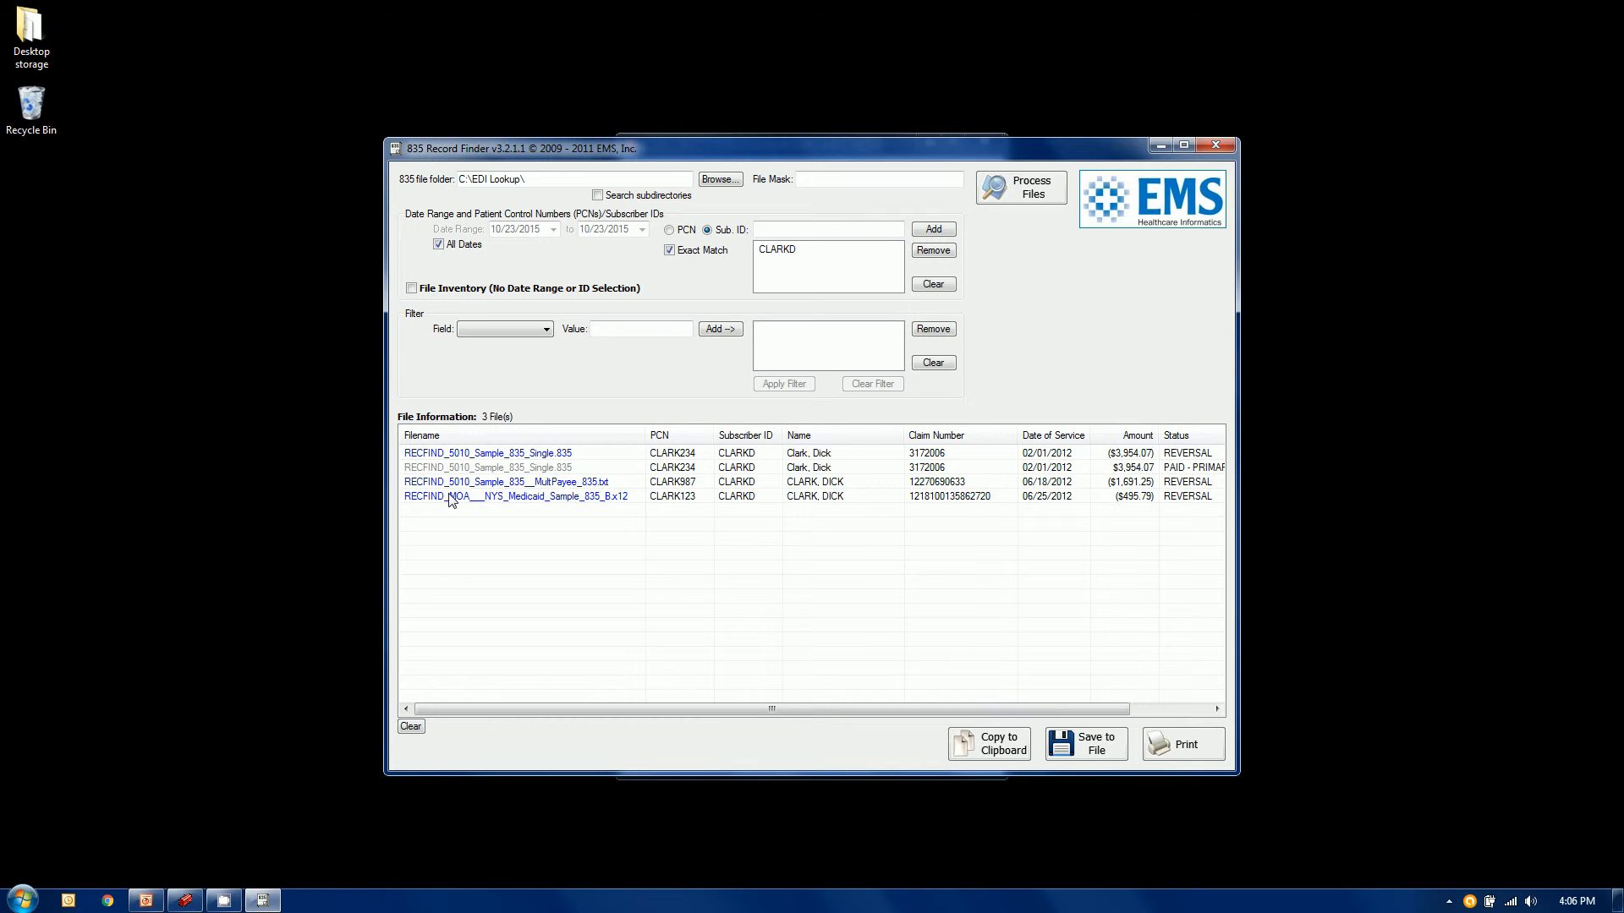
double_click(530, 455)
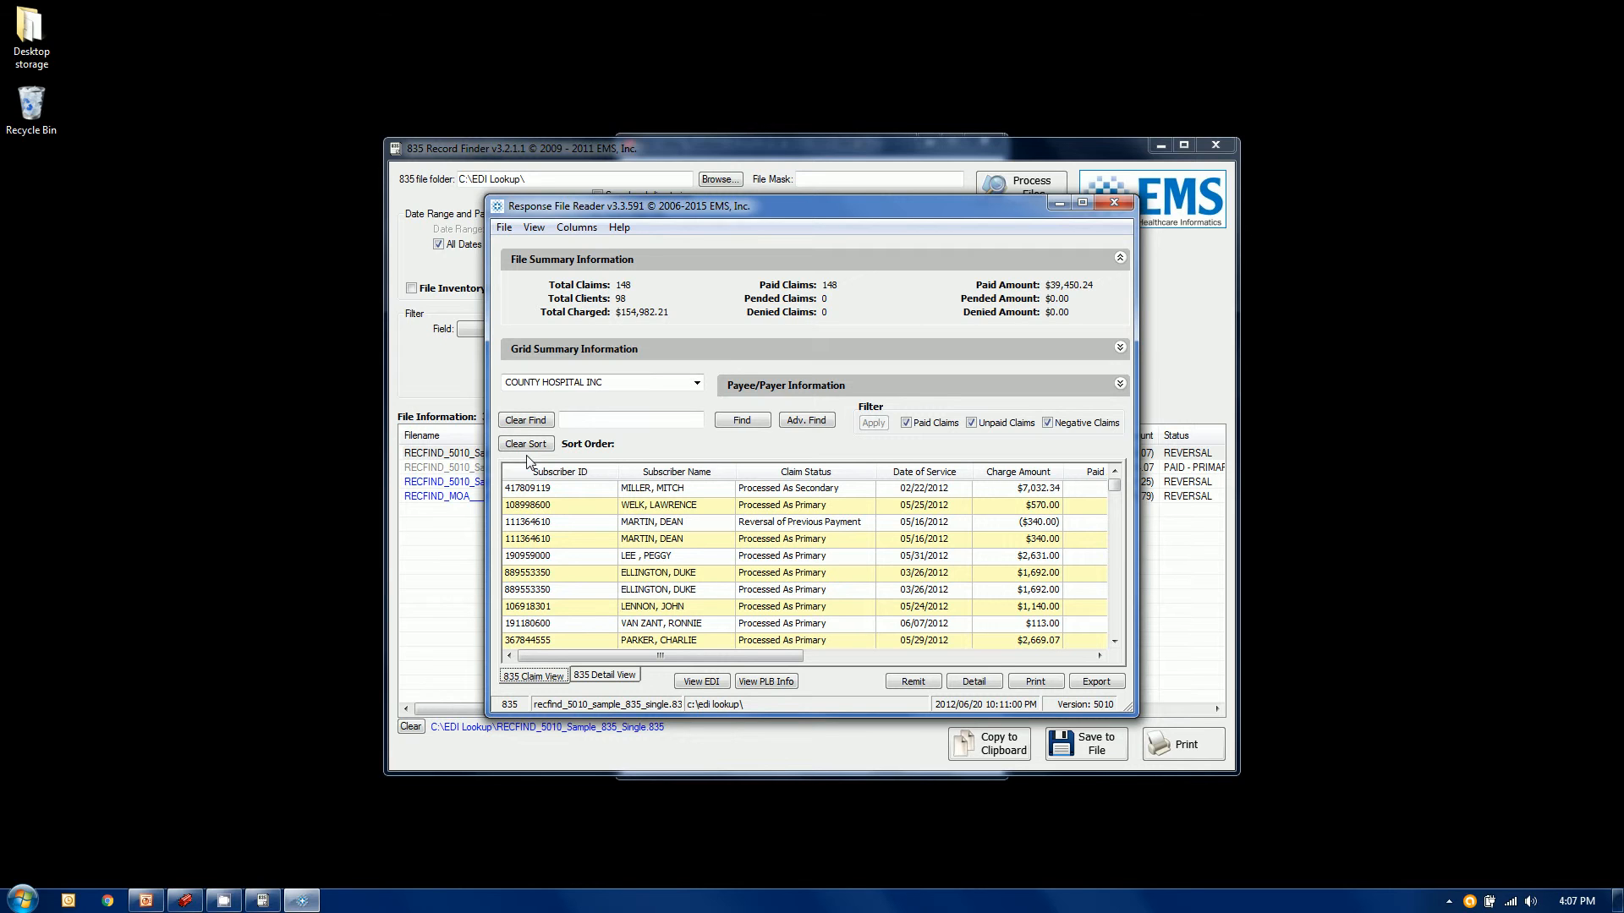
Find the subscriber's claims by name in the reader, minimize it, and select the full ID in the search list
left_click(598, 421)
type("clark")
key("Return")
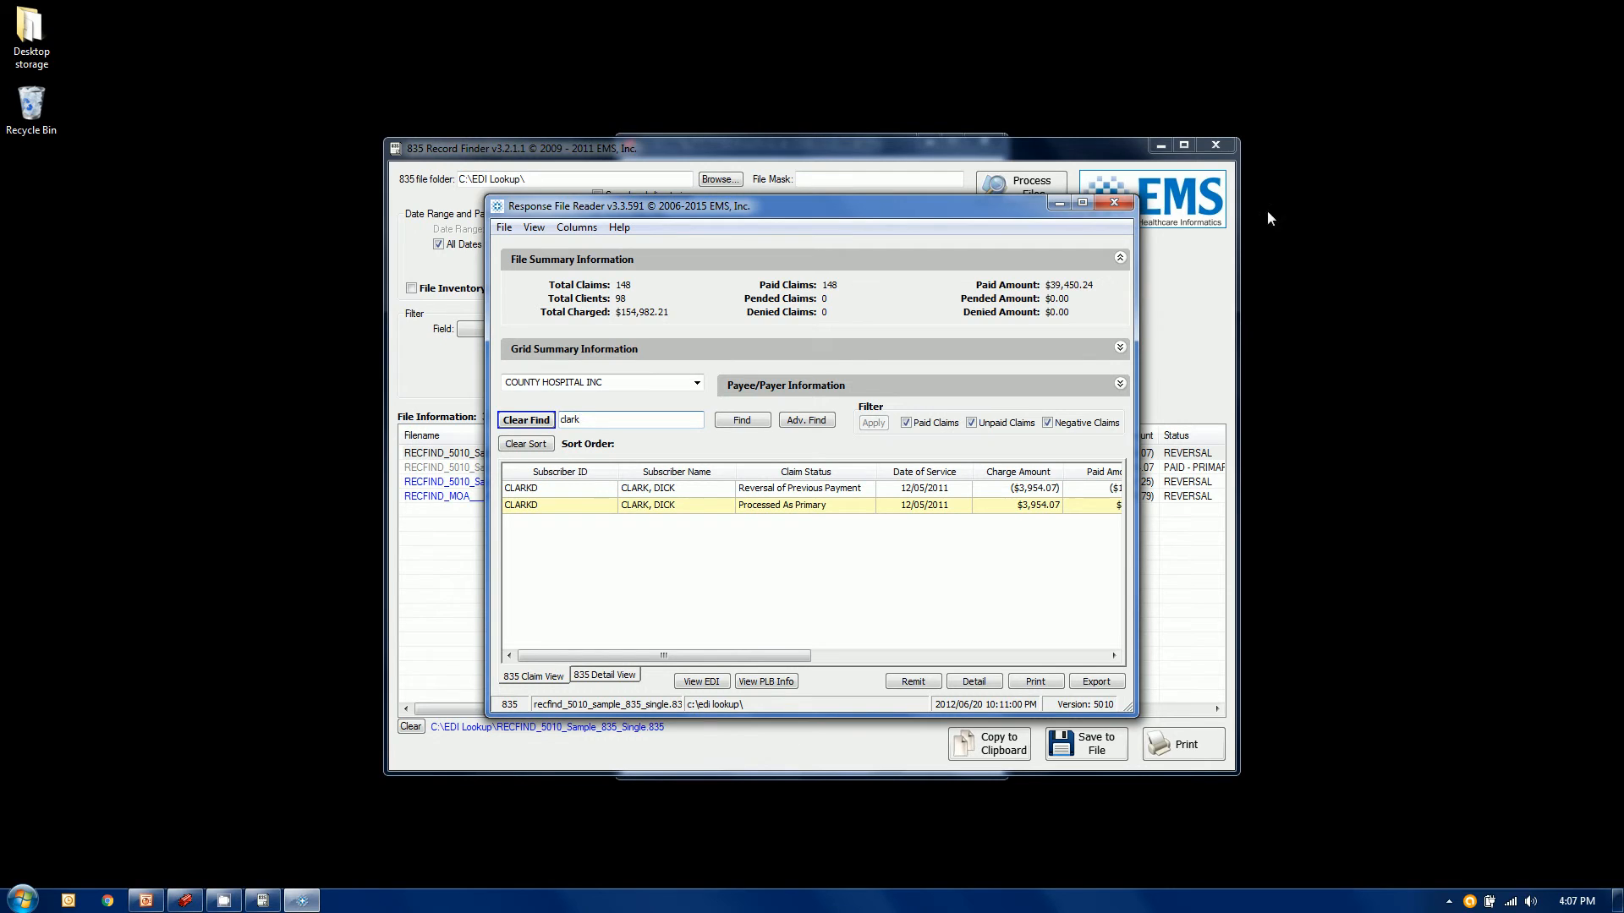
left_click(1061, 203)
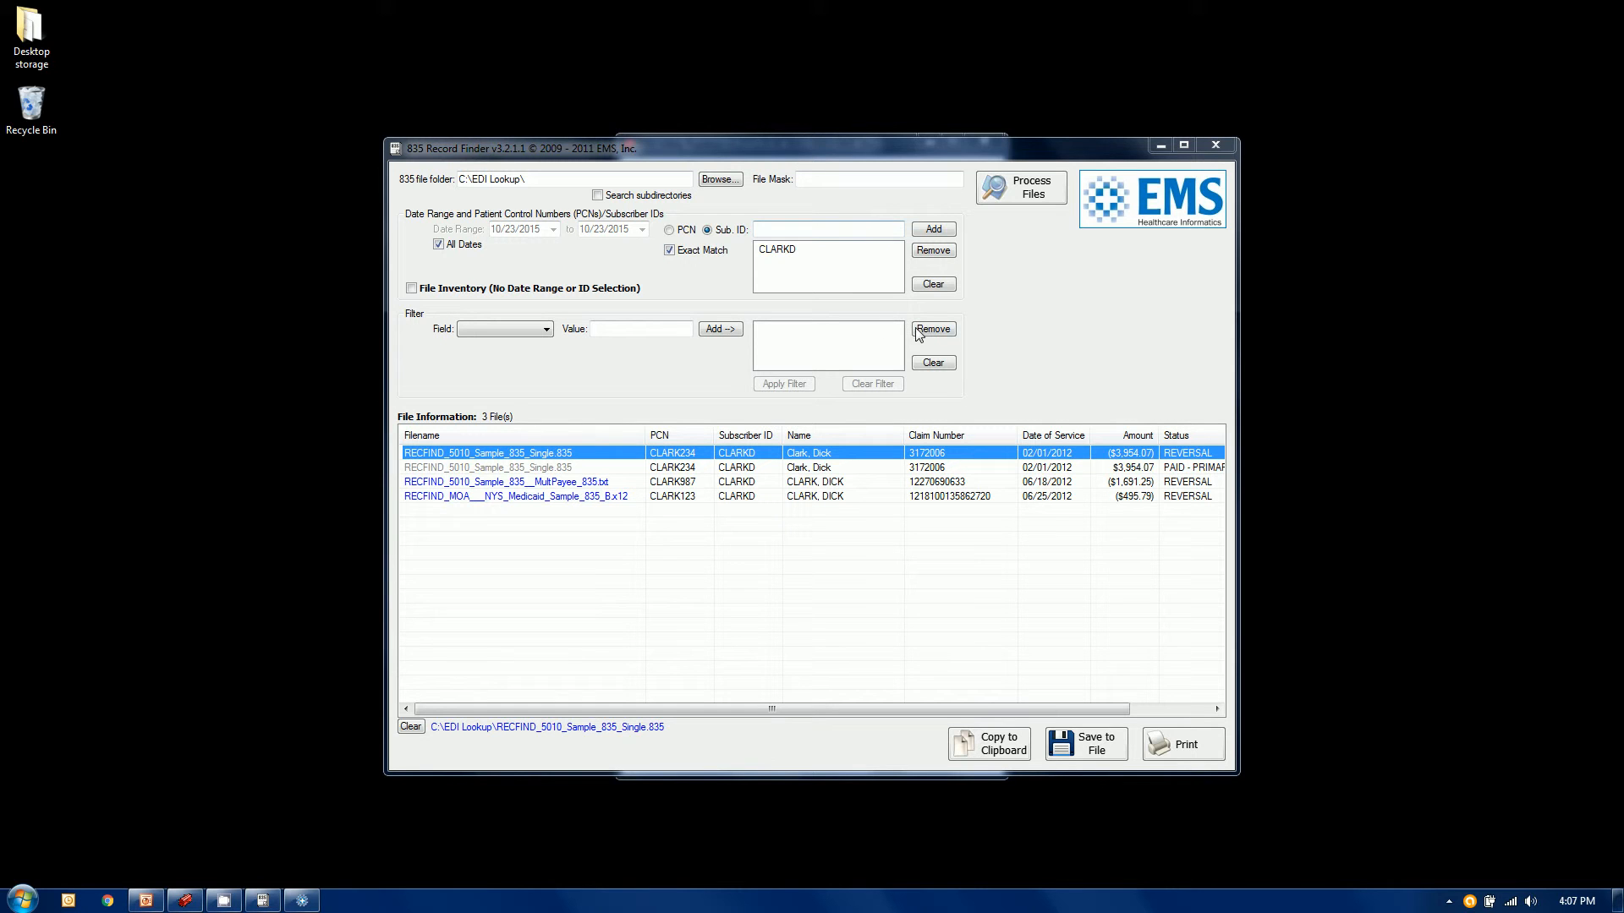
left_click(791, 252)
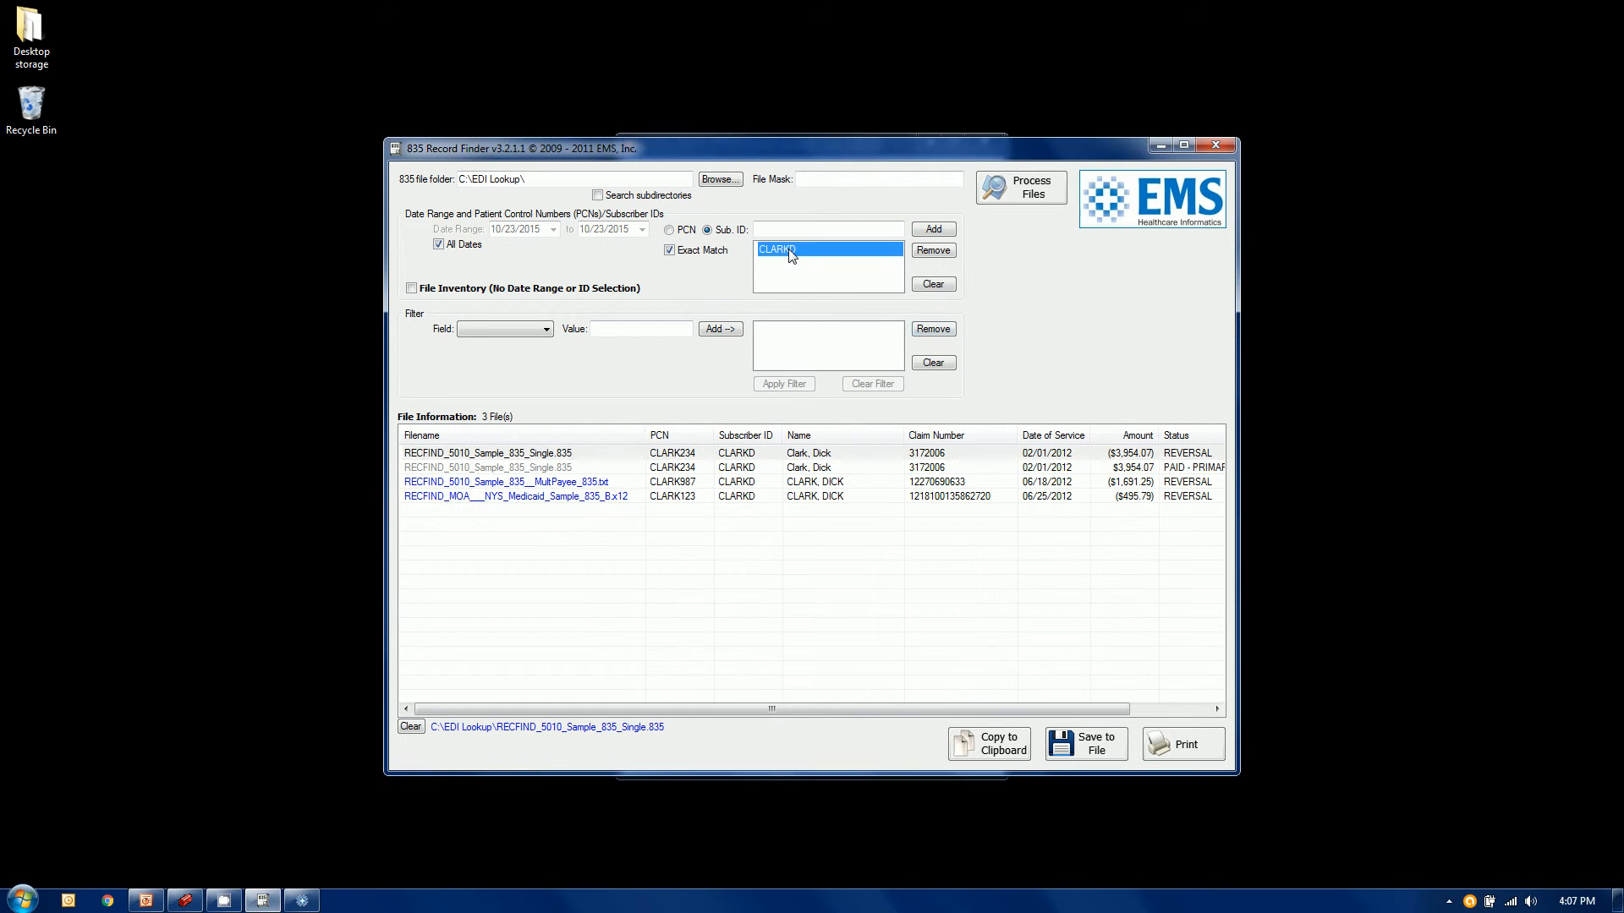
Replace the full subscriber ID with a partial ID, turn off Exact Match, and reprocess the 835 files
left_click(947, 253)
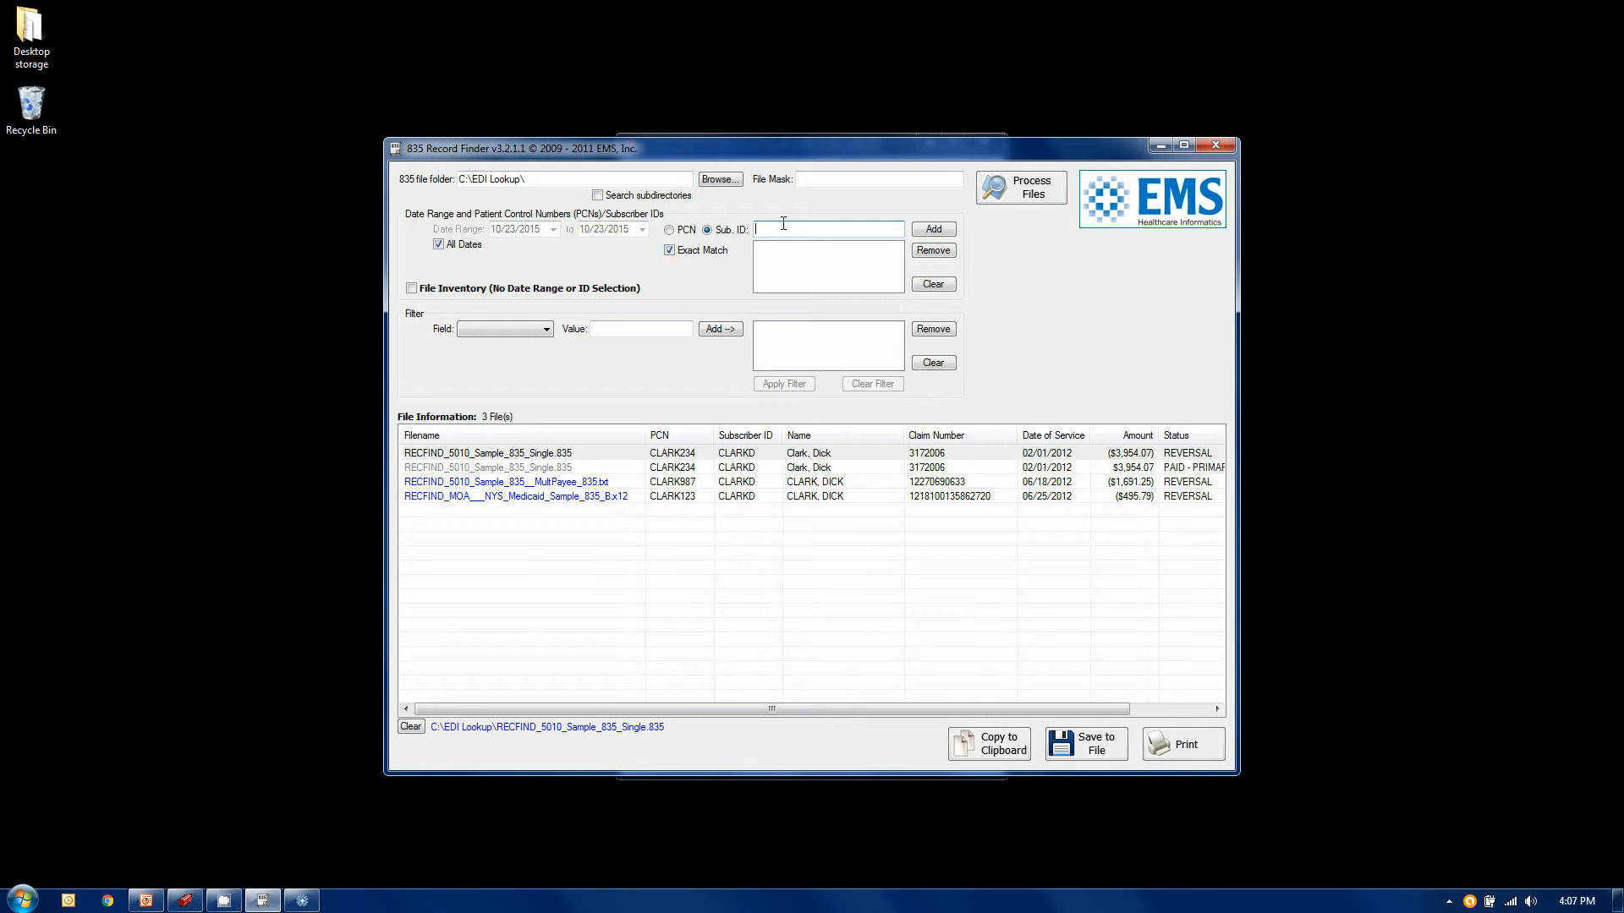
type("CLARK")
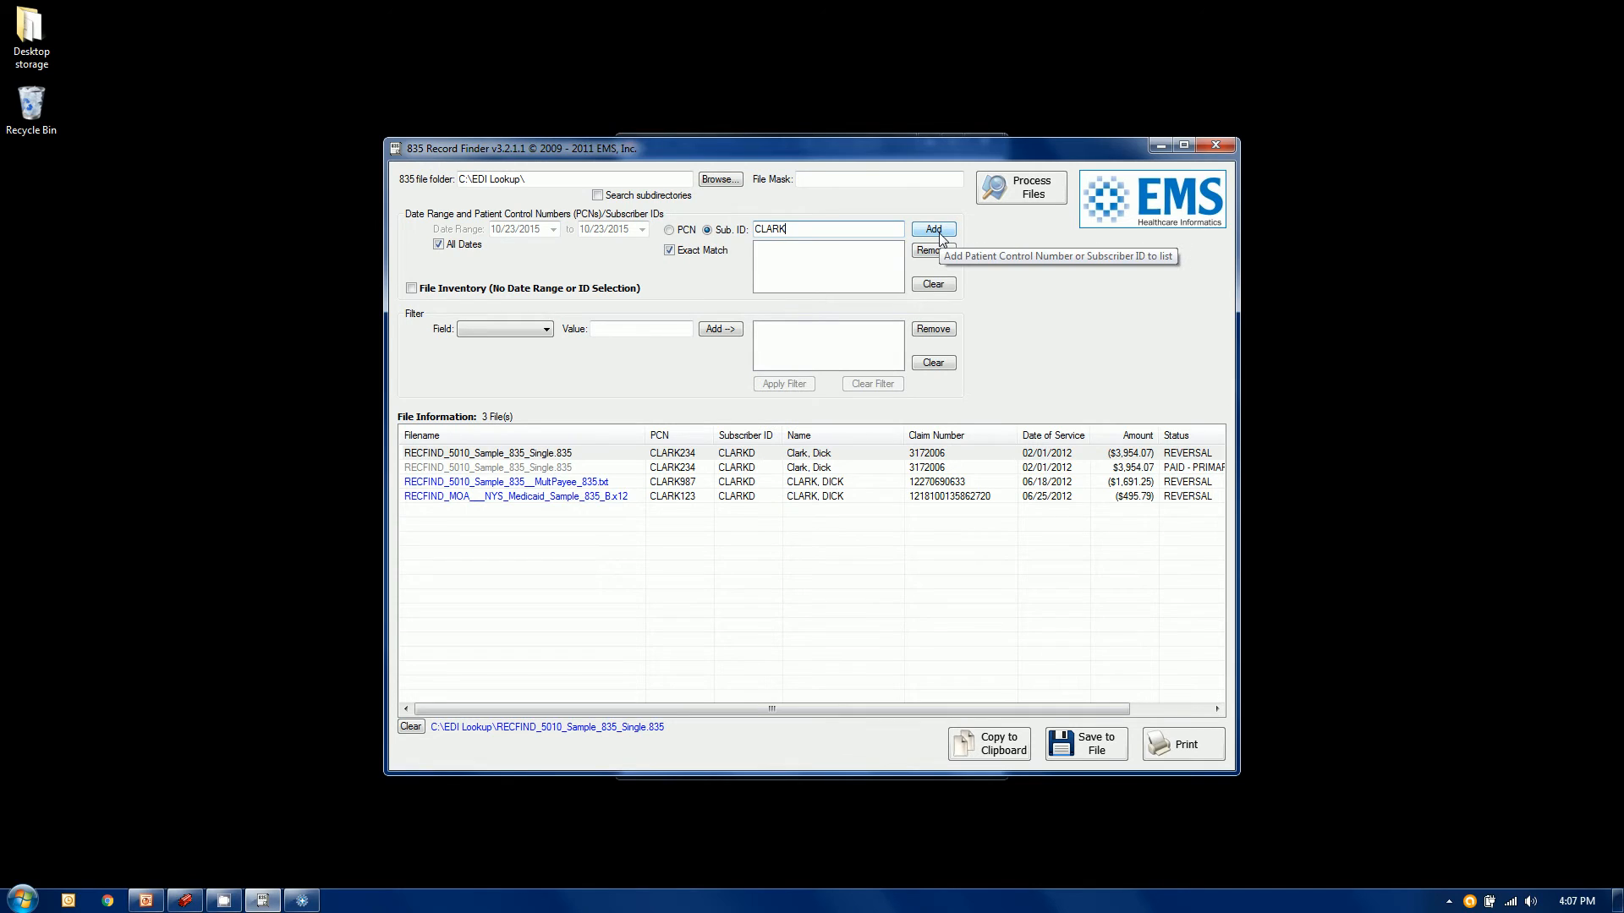
left_click(933, 230)
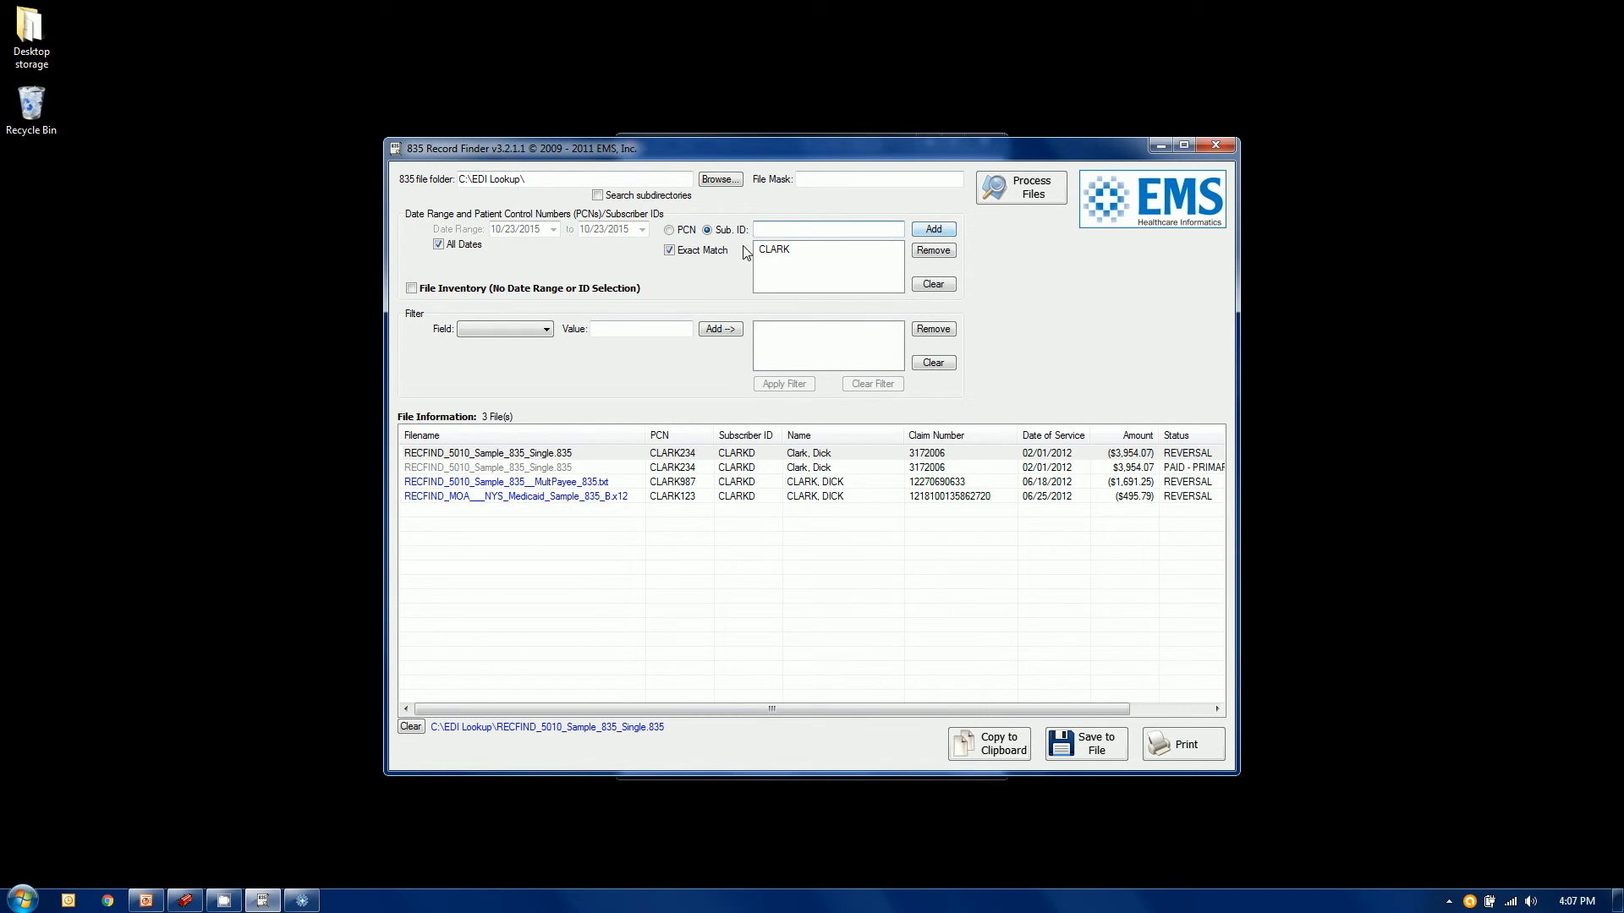
left_click(670, 250)
left_click(1041, 193)
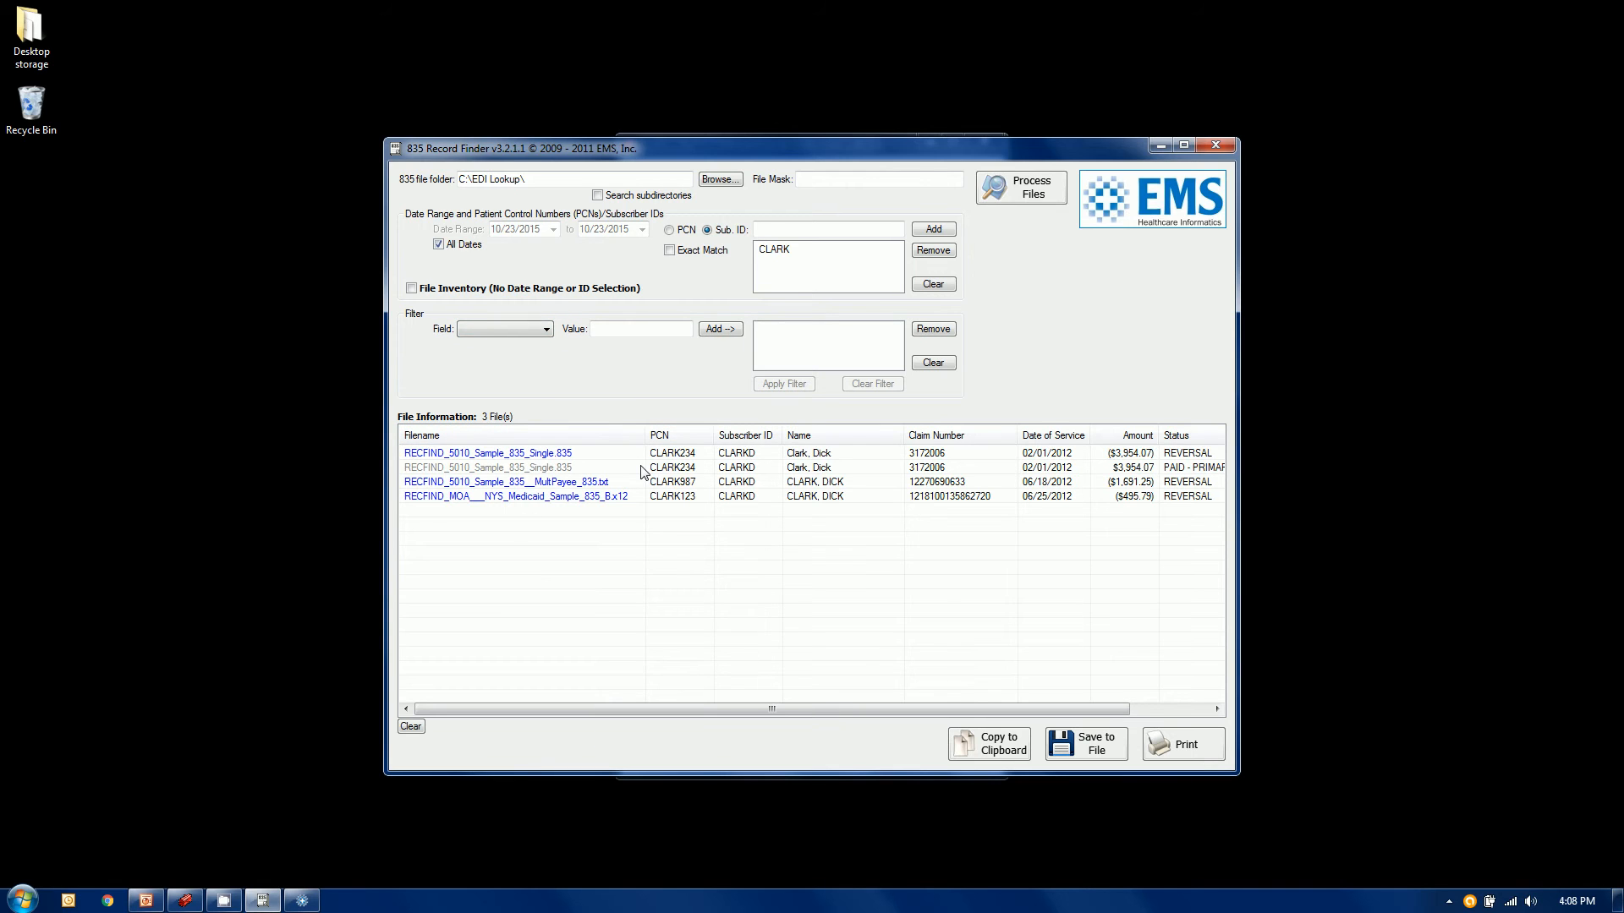
left_click(505, 328)
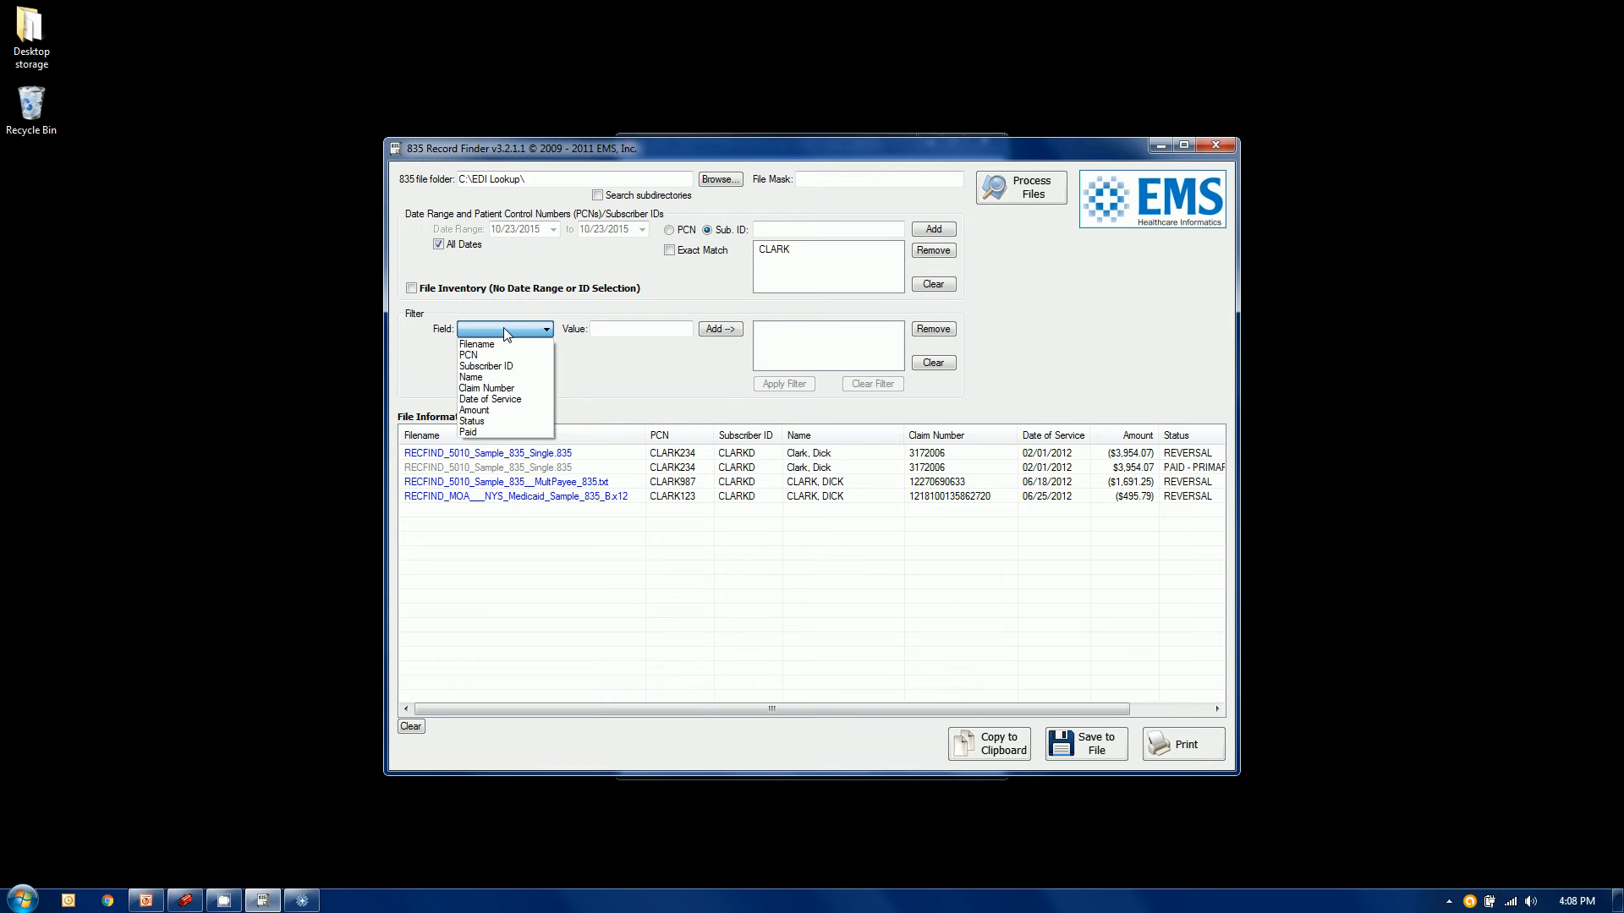
Filter the results by Claim Number for the shared claim number, apply it, and close the finder
left_click(498, 388)
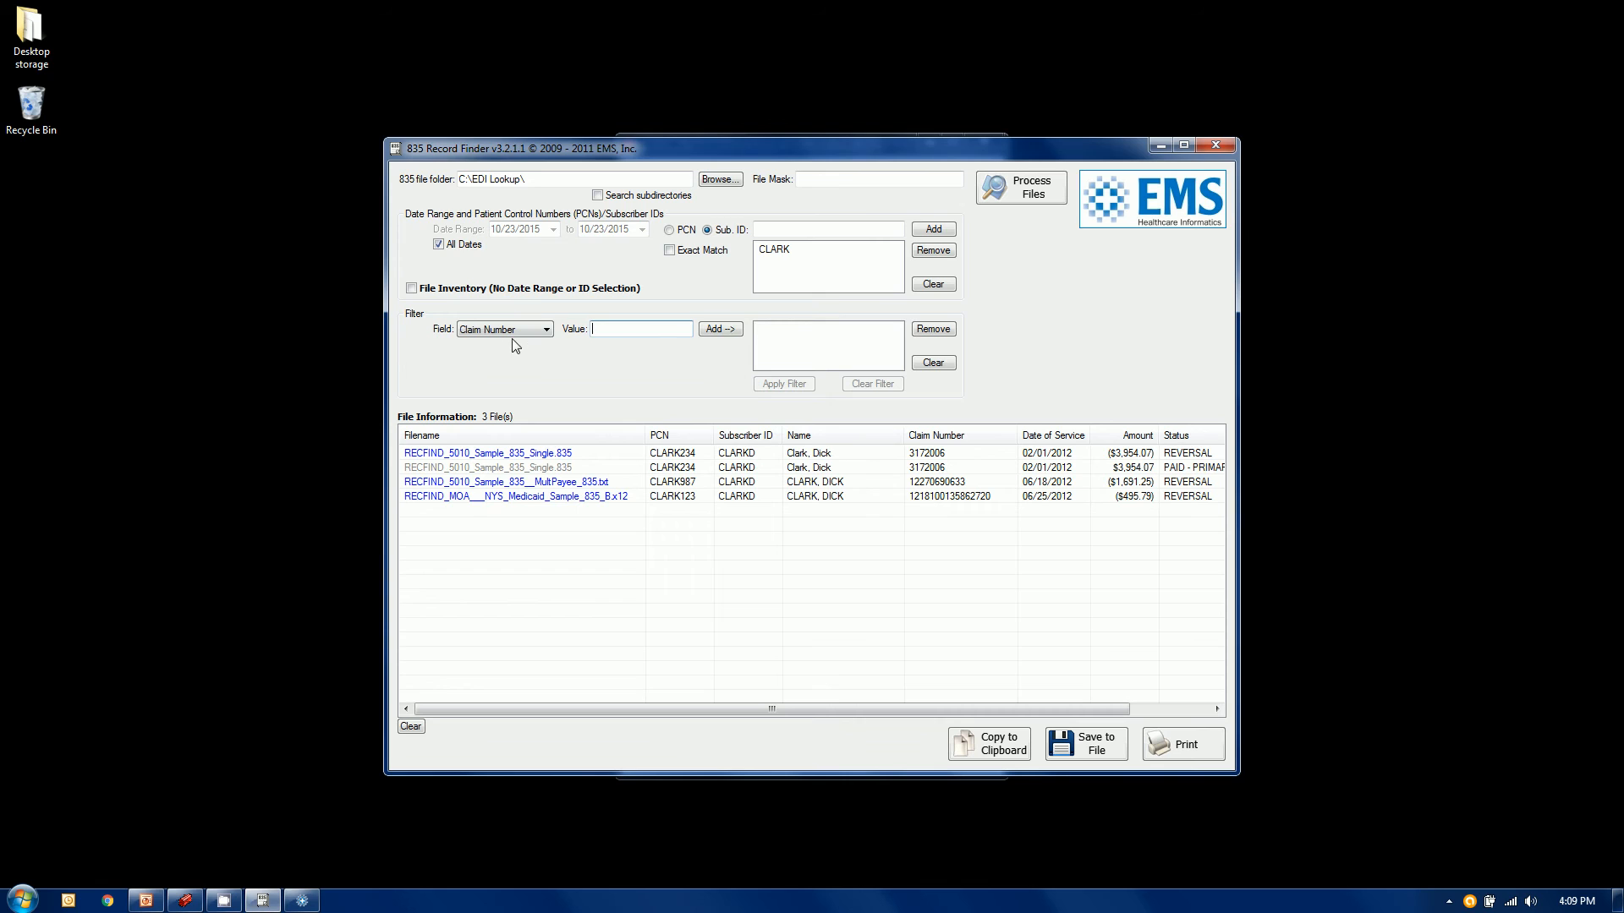
left_click(625, 329)
left_click(721, 328)
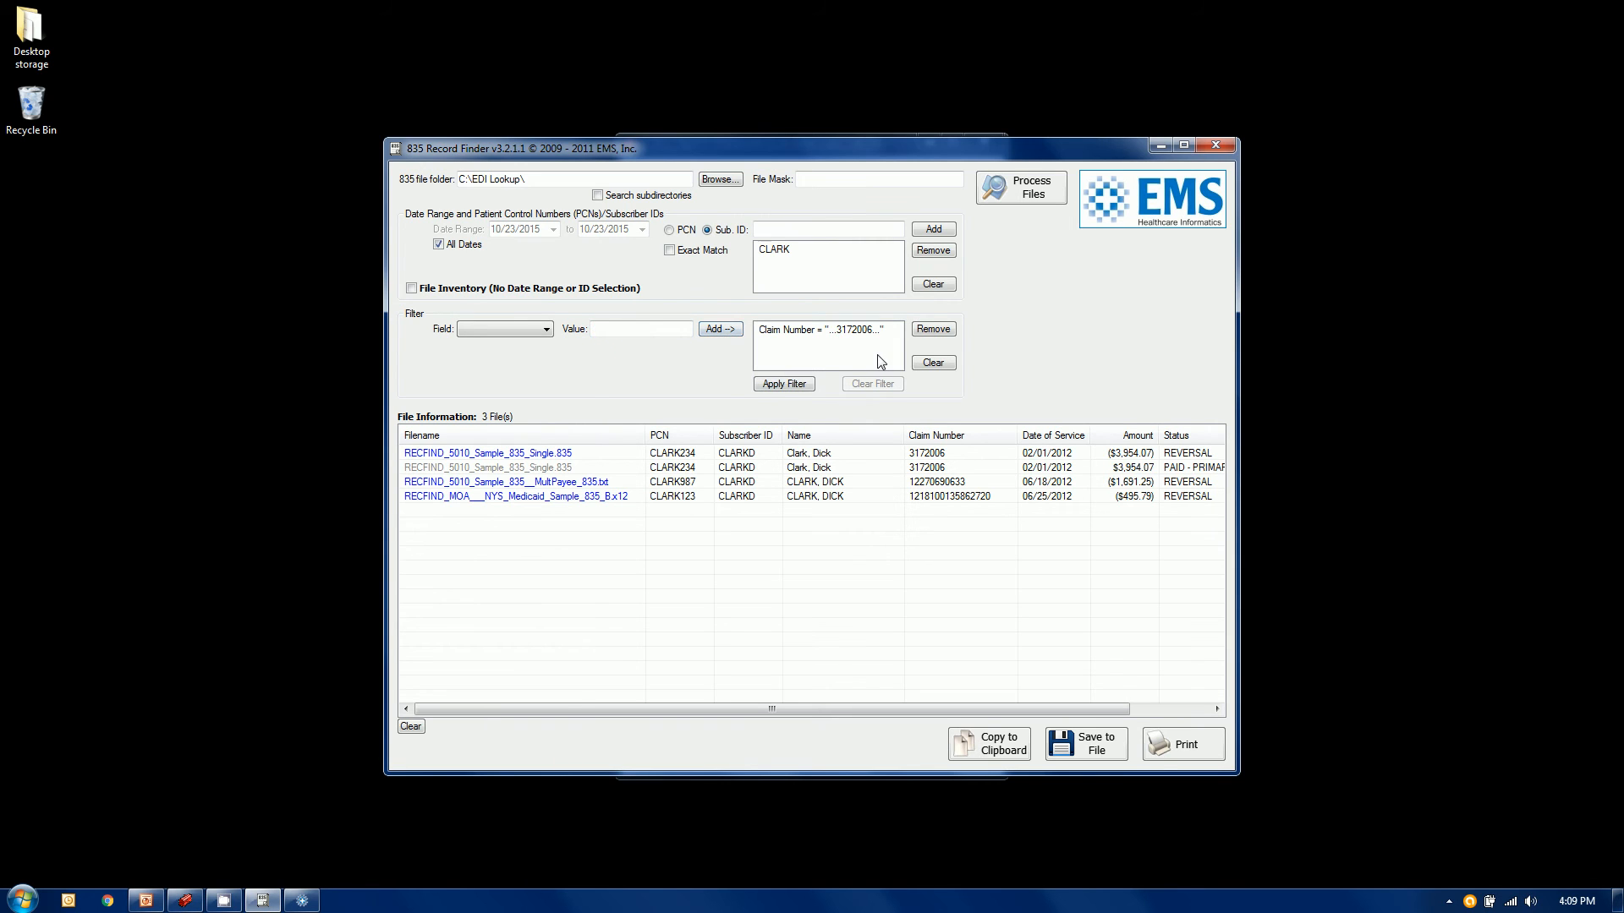
left_click(779, 384)
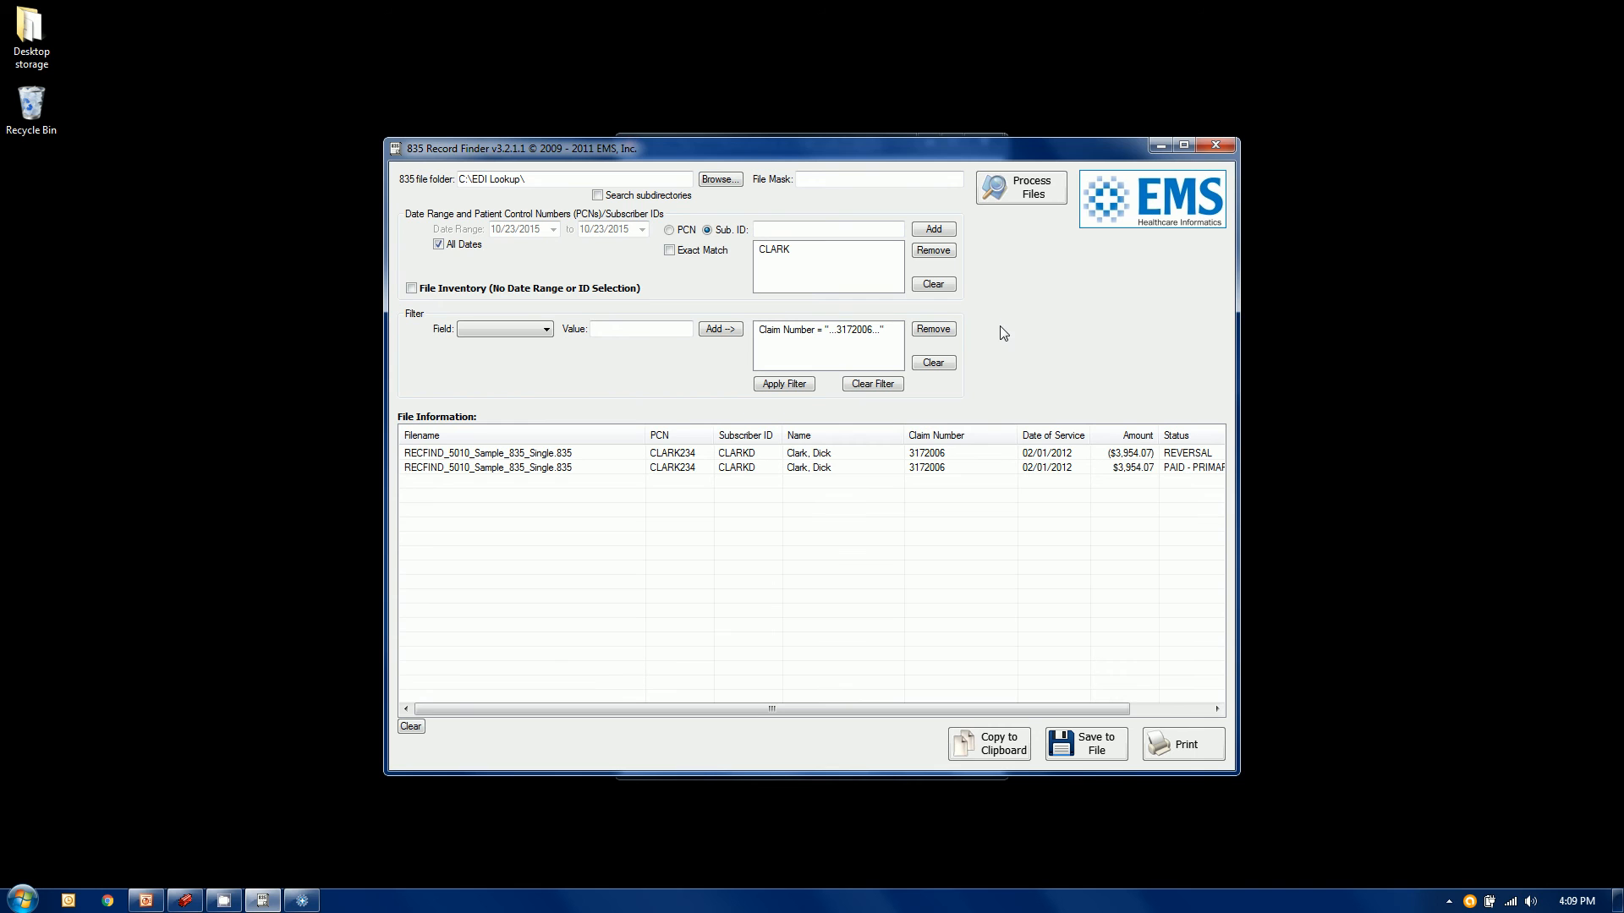
left_click(1216, 145)
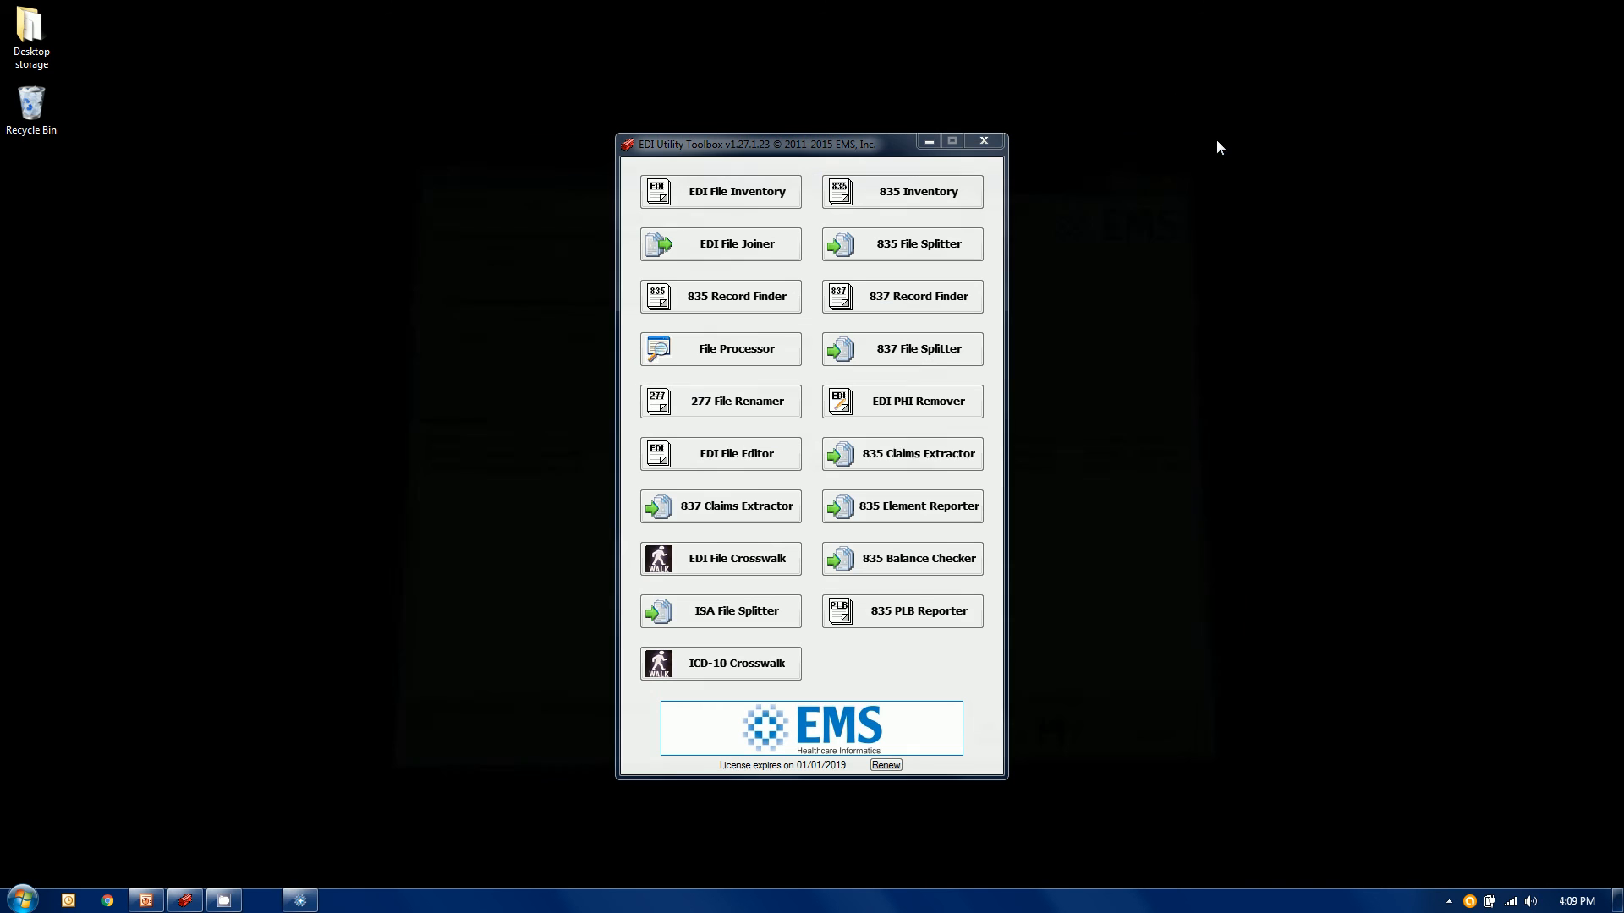
Open the 837 Record Finder and set its 837 file folder to C:\EDI Lookup\
left_click(922, 298)
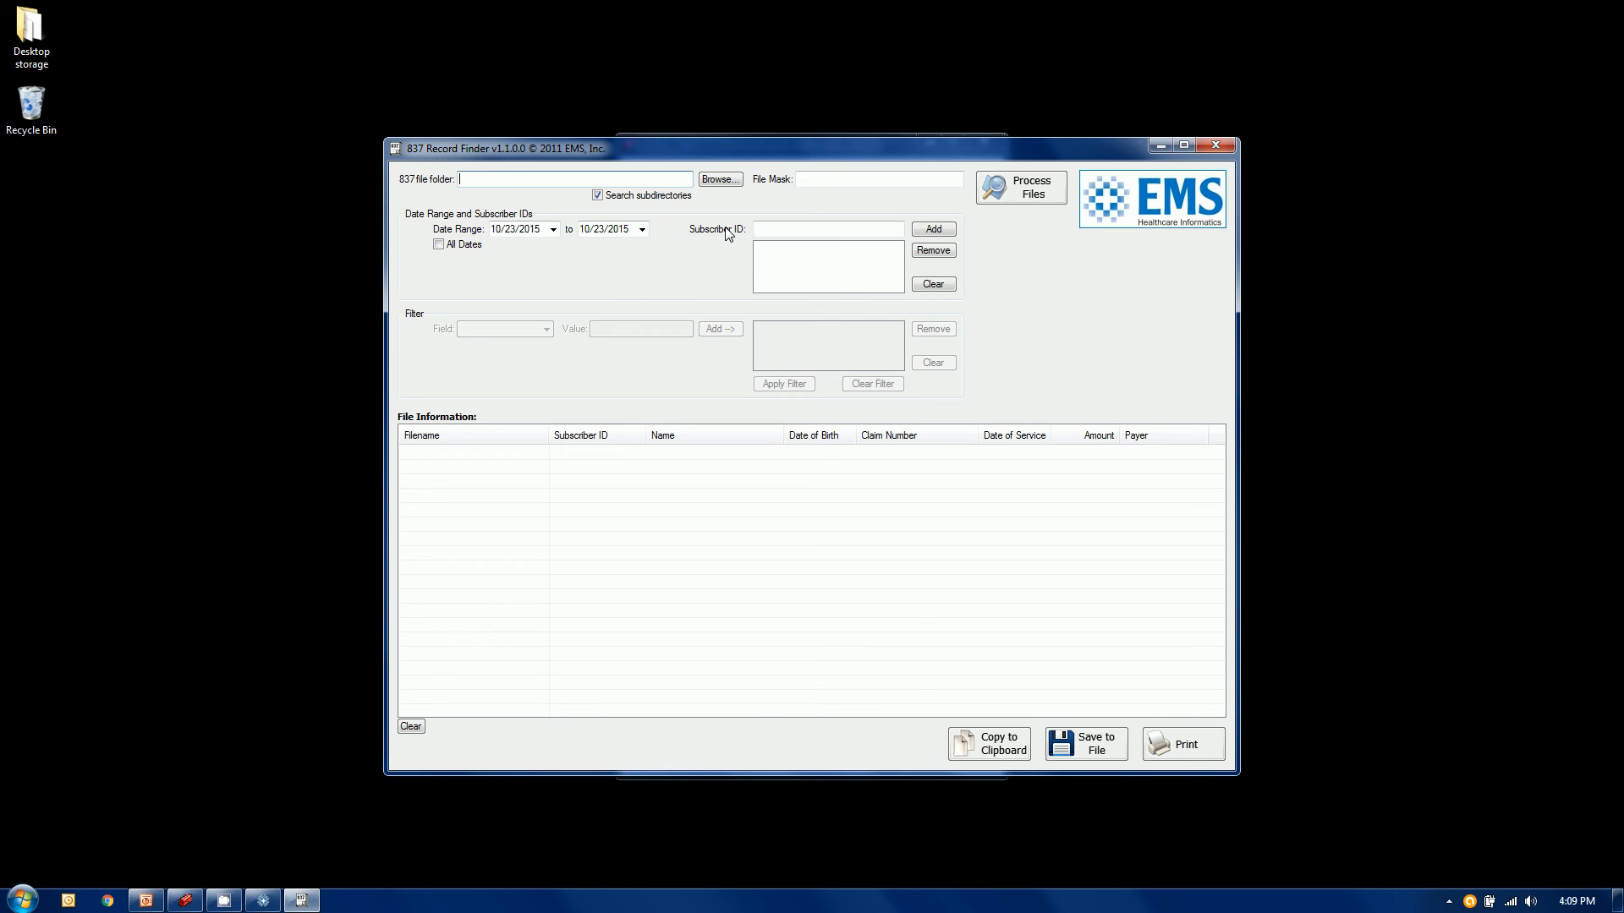
left_click(720, 180)
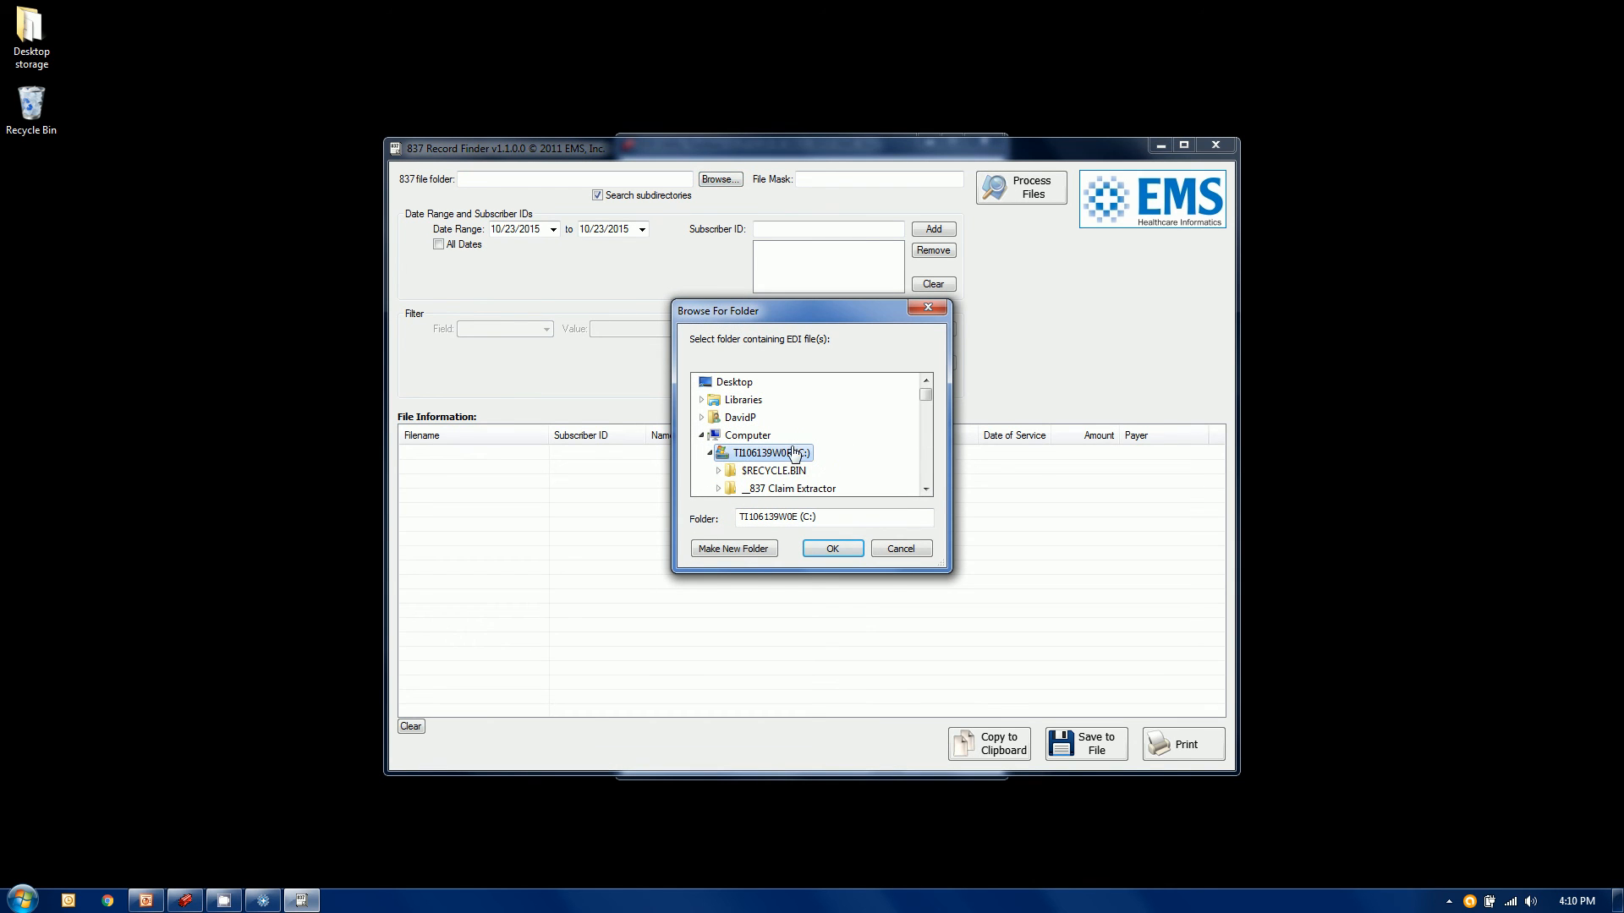
left_click(926, 489)
left_click(926, 489)
left_click(926, 489)
left_click(926, 489)
left_click(926, 488)
left_click(926, 488)
left_click(926, 488)
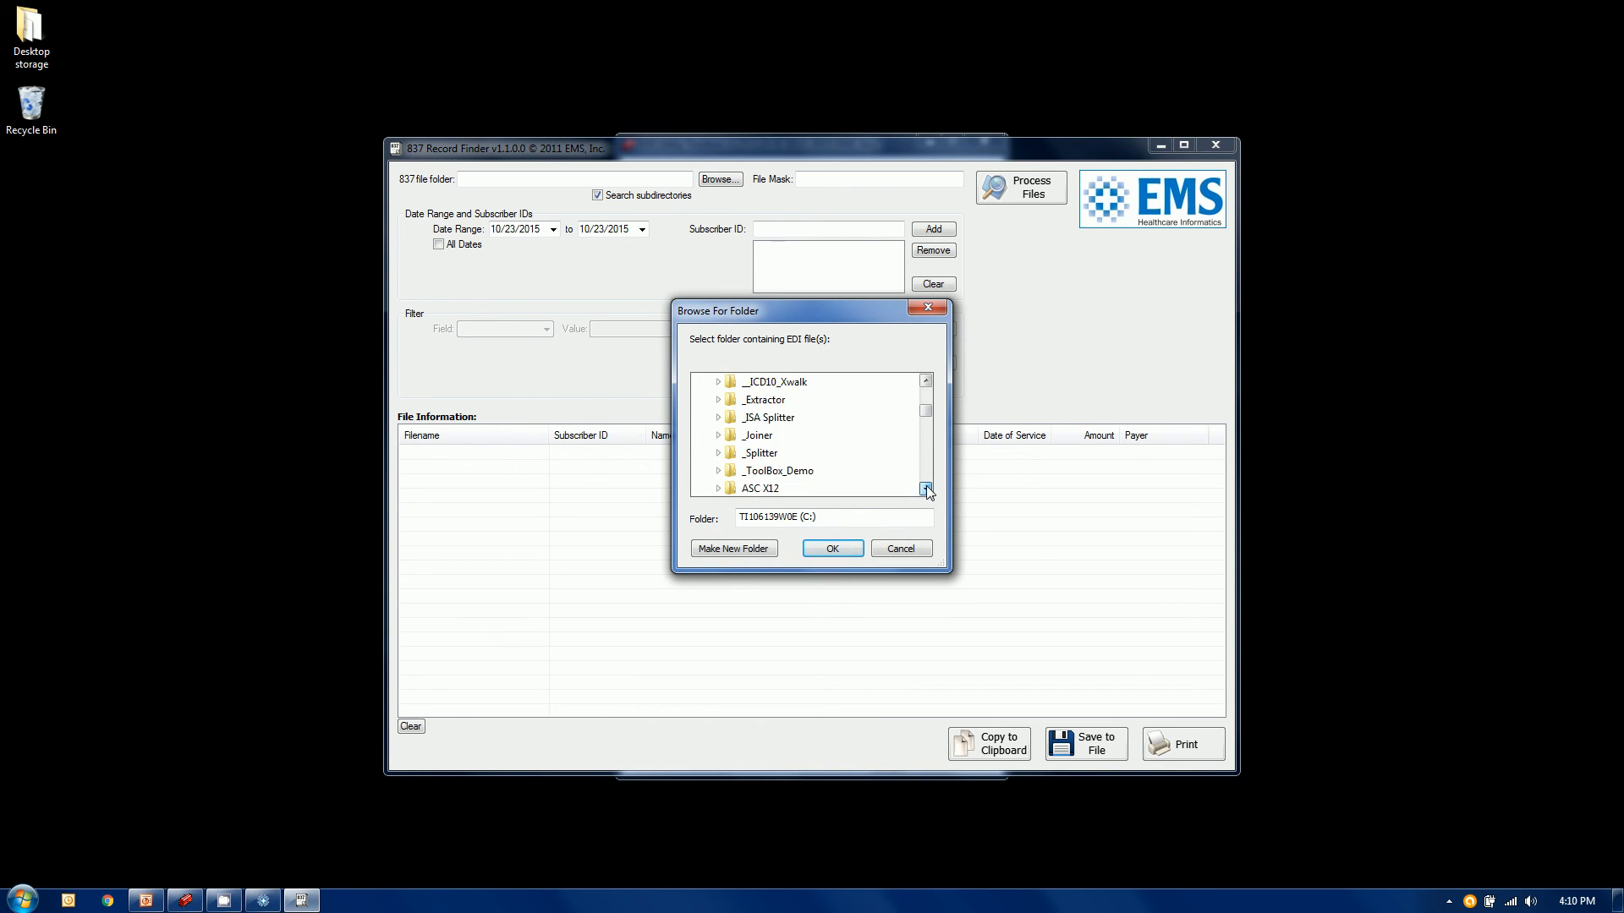
left_click(926, 489)
left_click(926, 489)
left_click(926, 489)
left_click(926, 488)
left_click(926, 489)
left_click(926, 488)
left_click(926, 489)
left_click(926, 489)
left_click(926, 489)
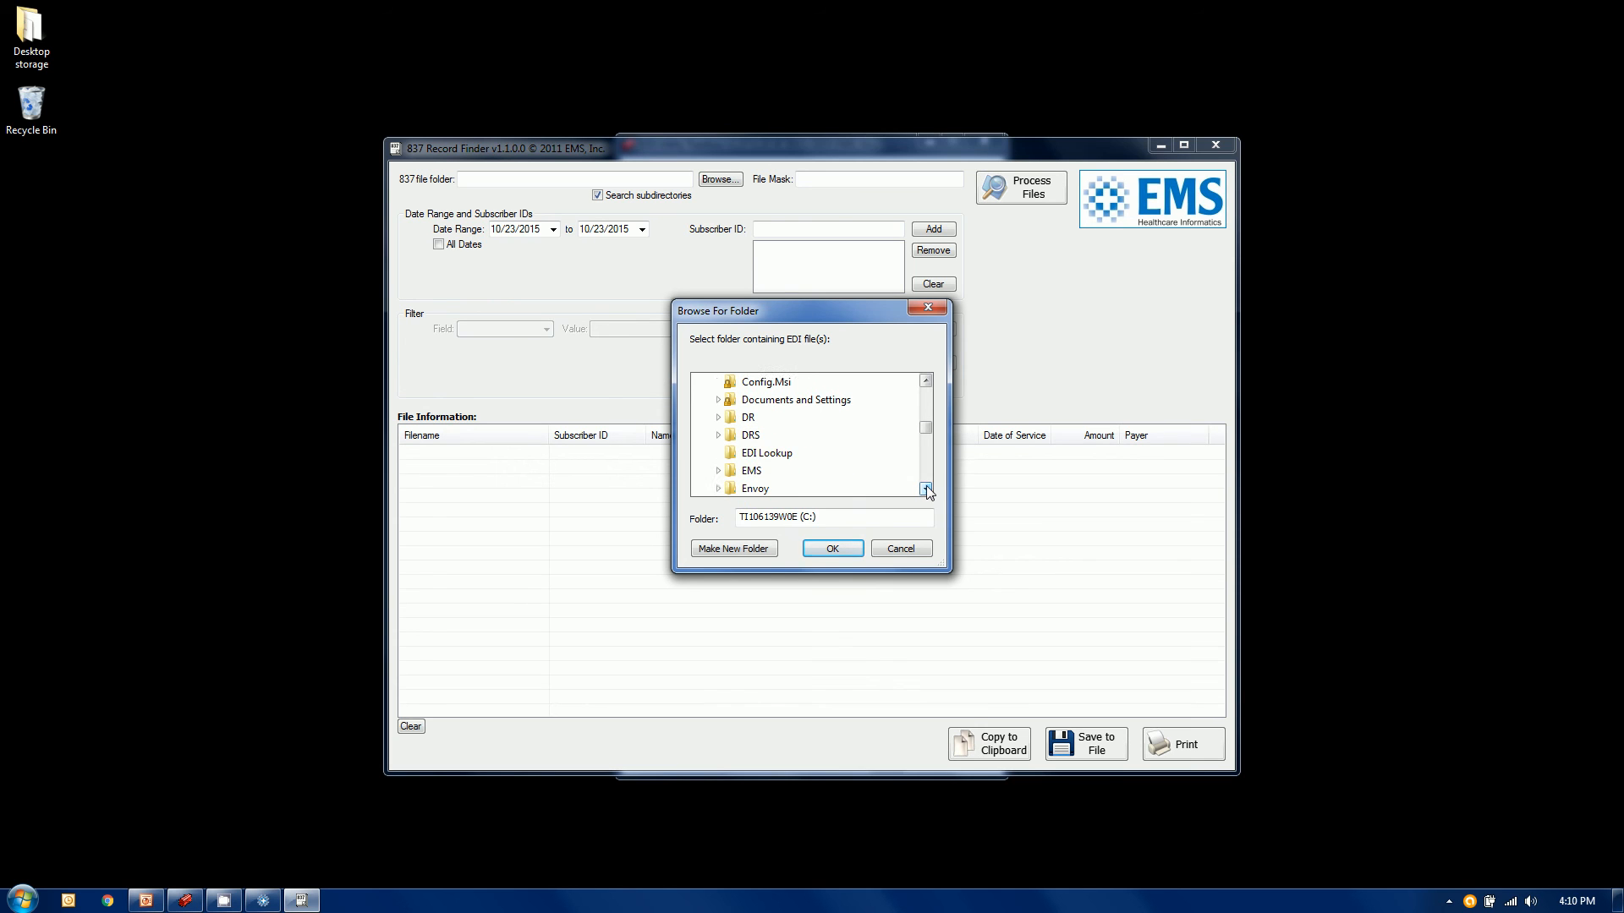
left_click(770, 454)
left_click(831, 549)
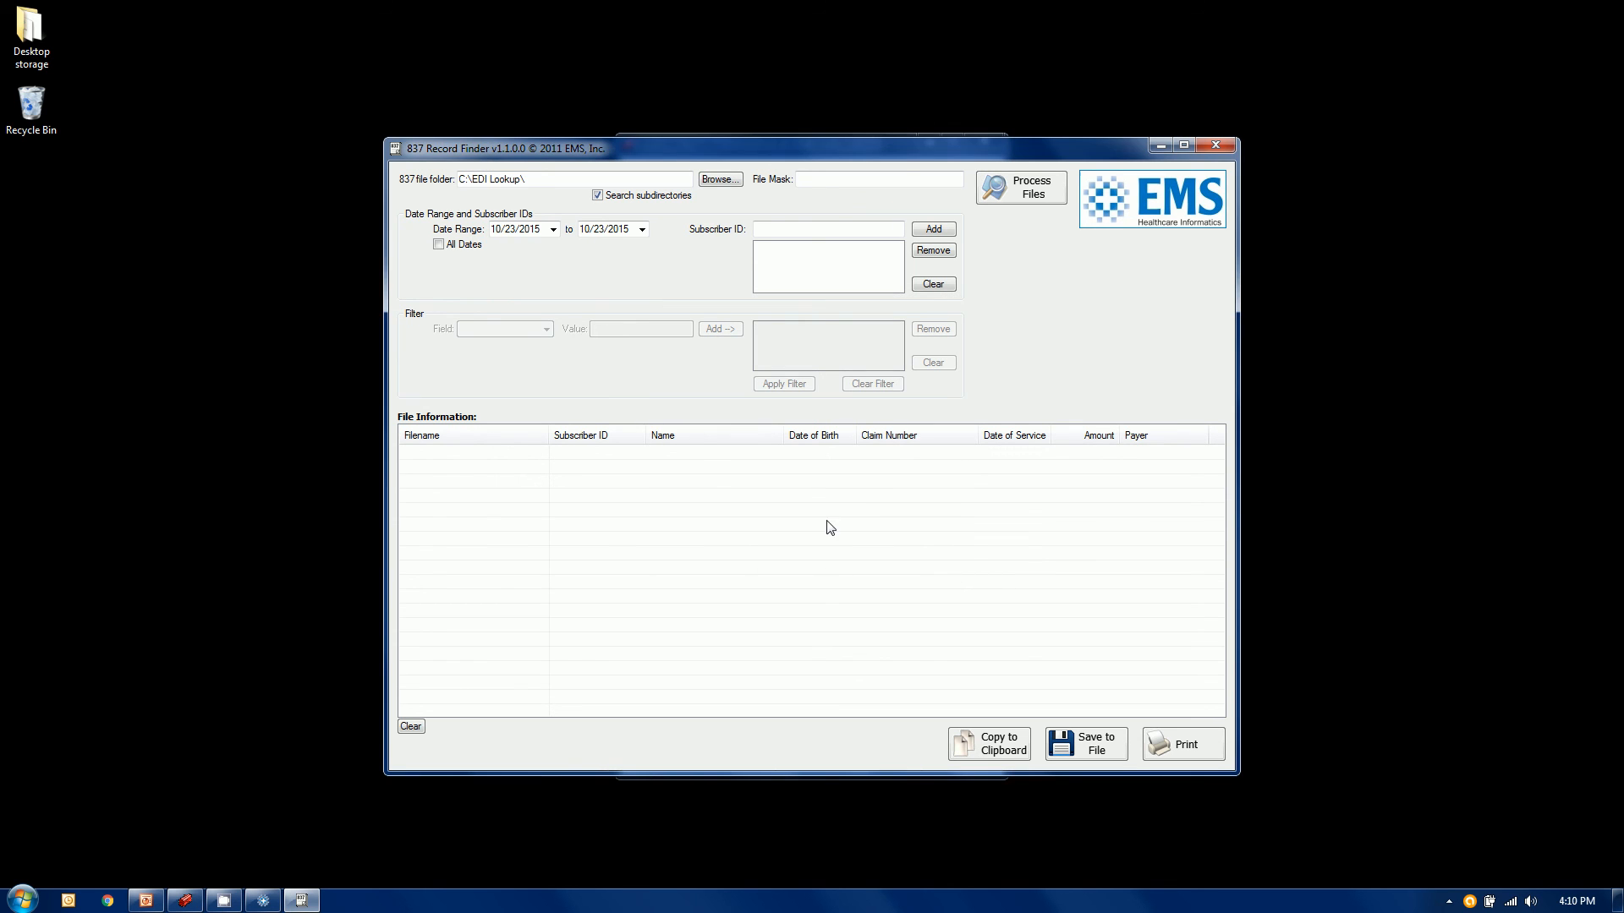
Include All Dates and enter the subscriber ID to search for
left_click(447, 246)
left_click(887, 230)
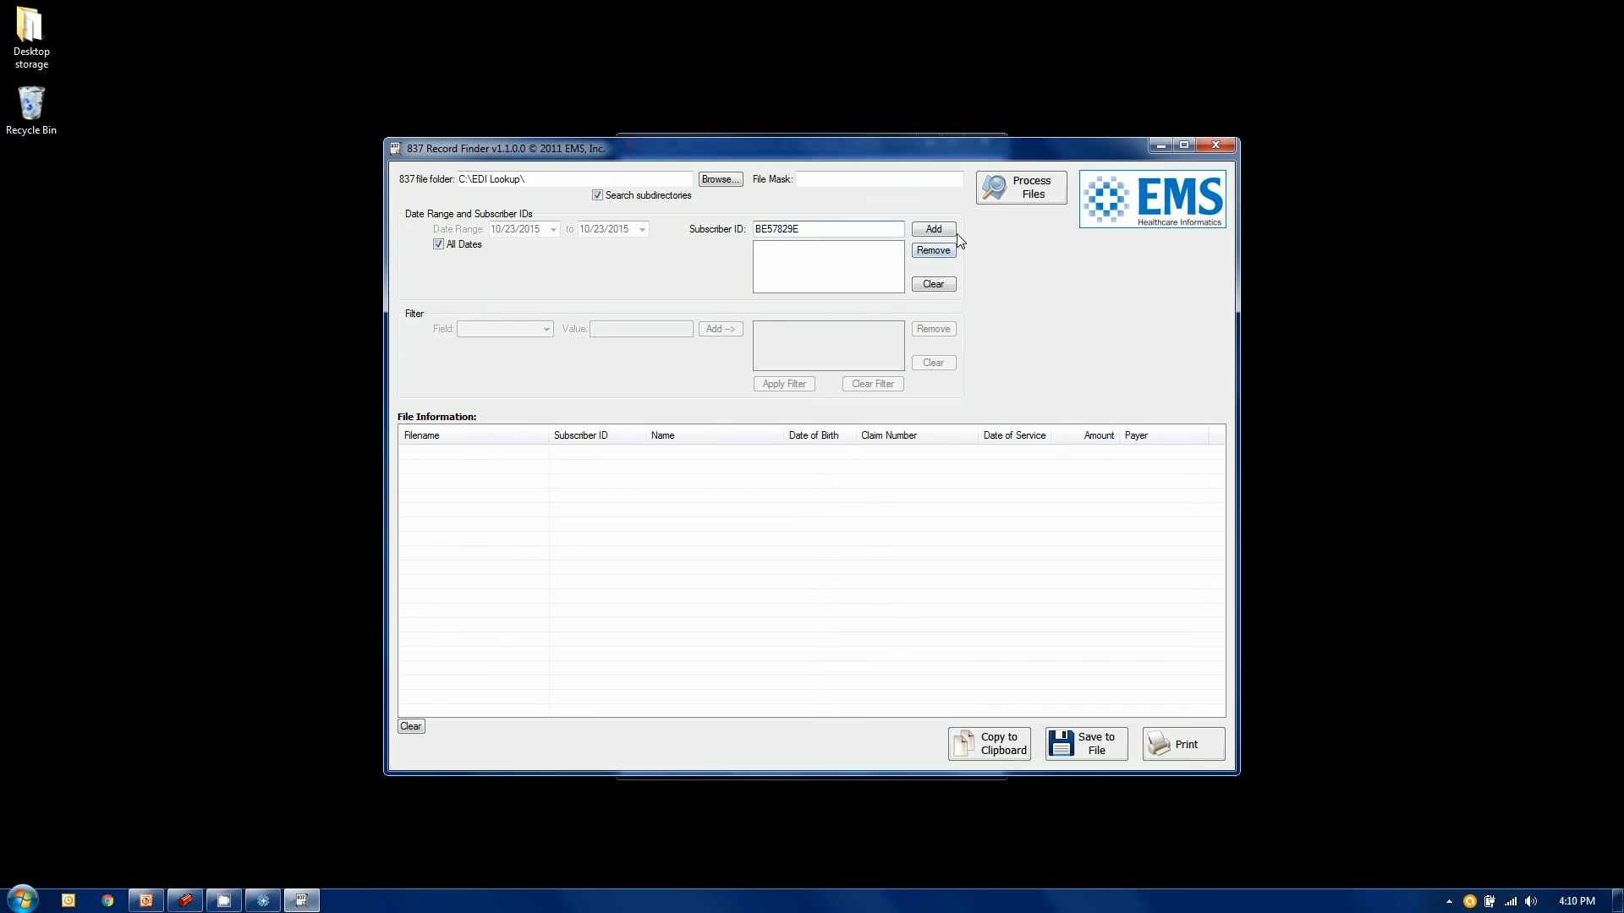
Add the subscriber ID, process the 837 files to list its two claims, then close the finder
left_click(940, 230)
left_click(1026, 197)
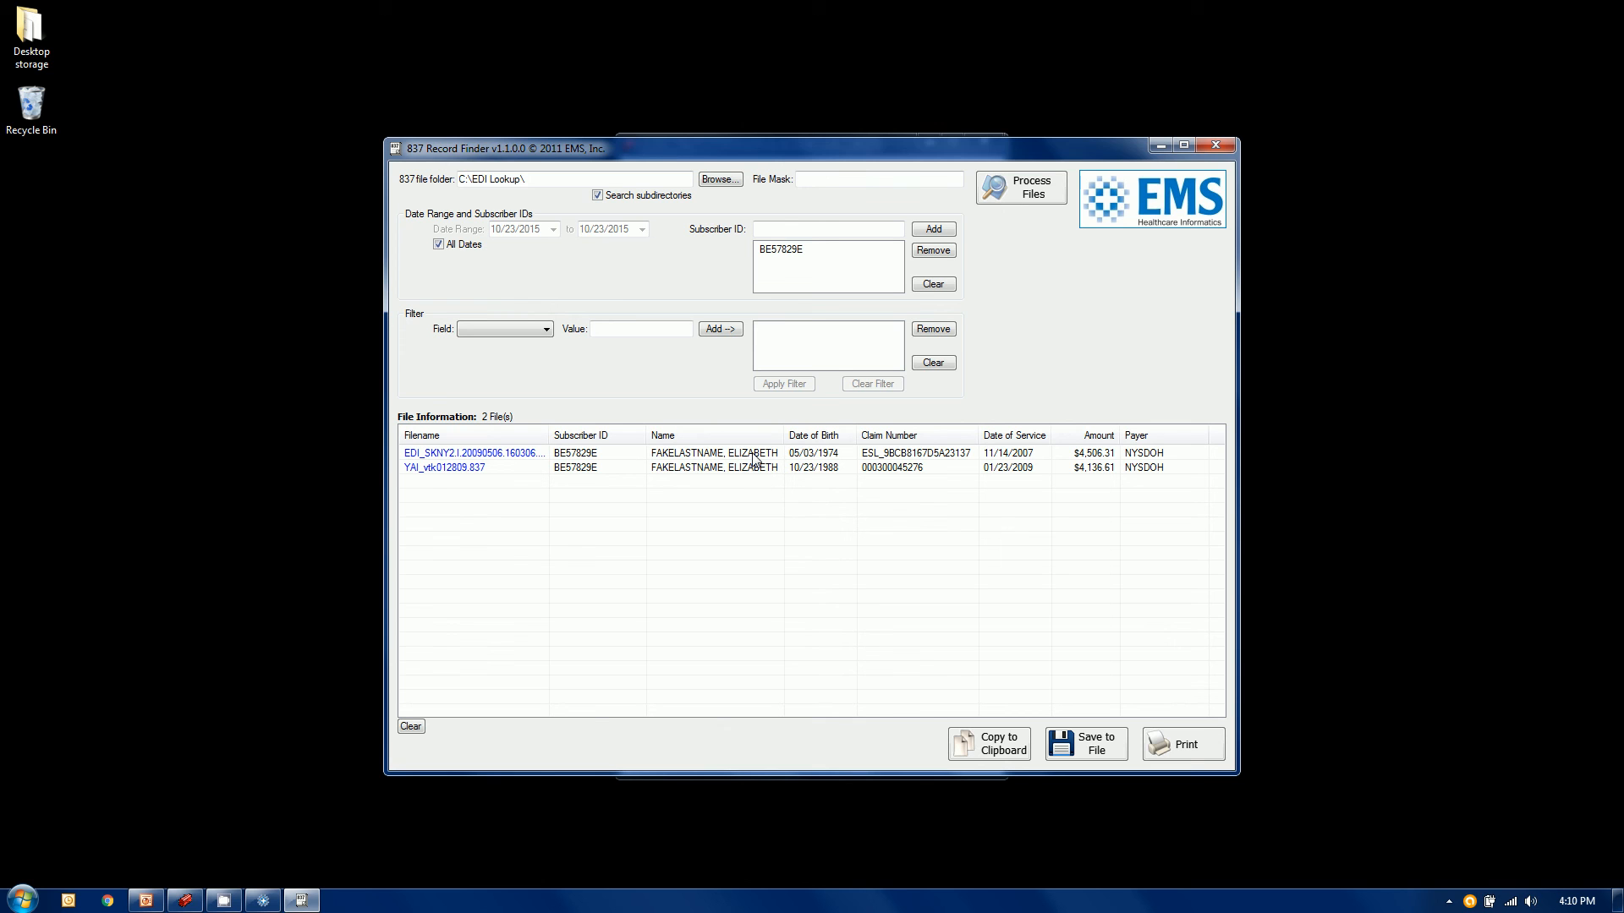
left_click(1223, 147)
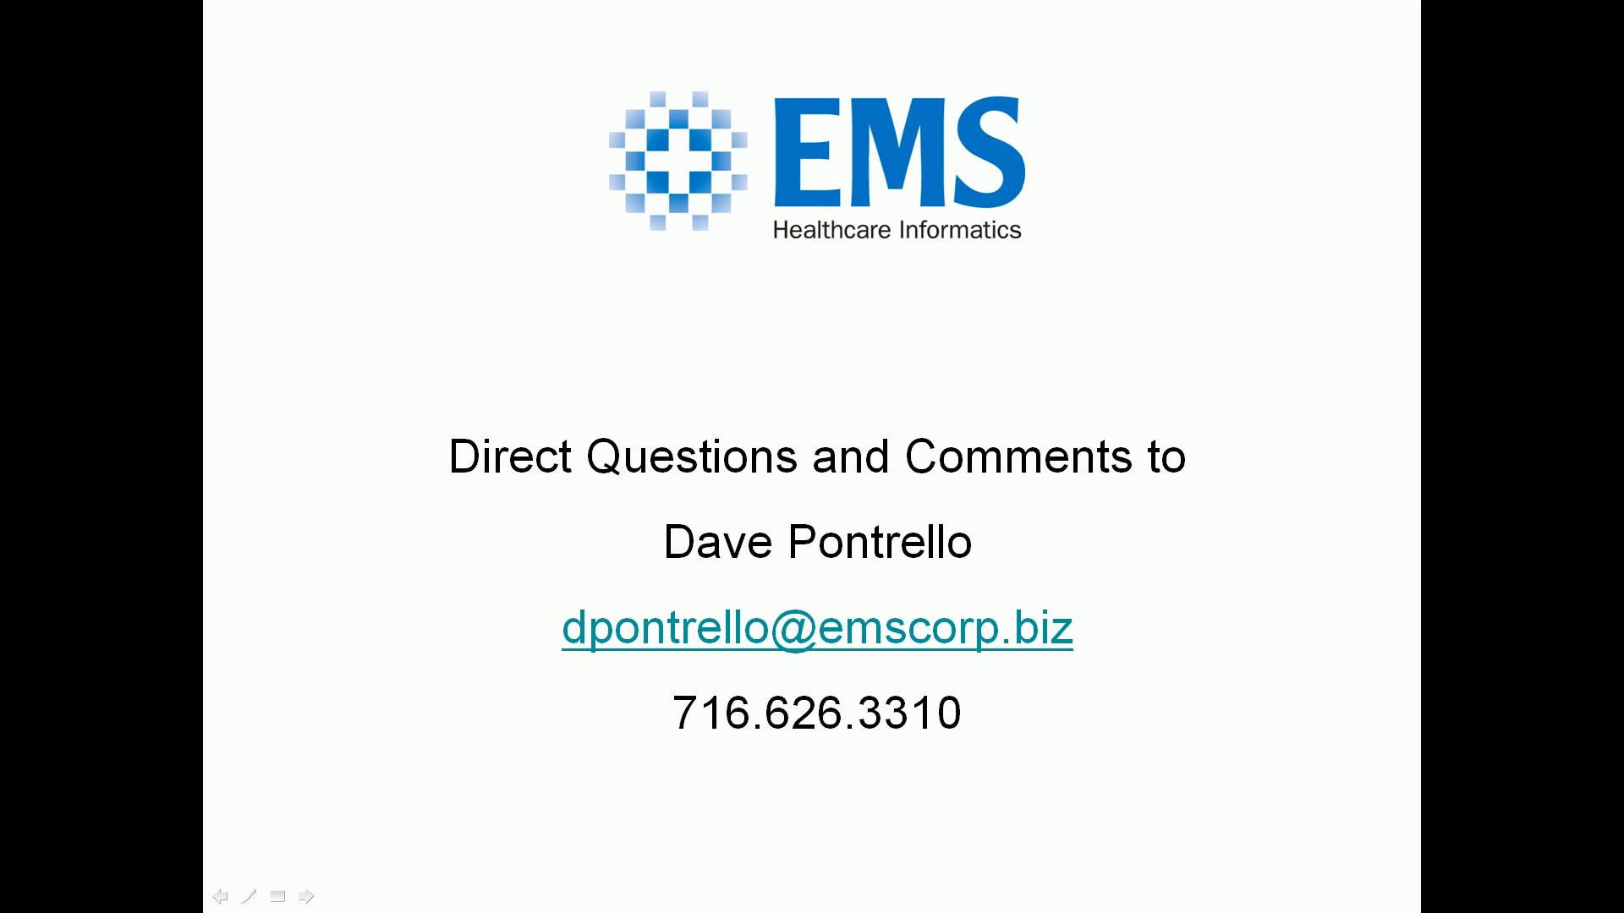